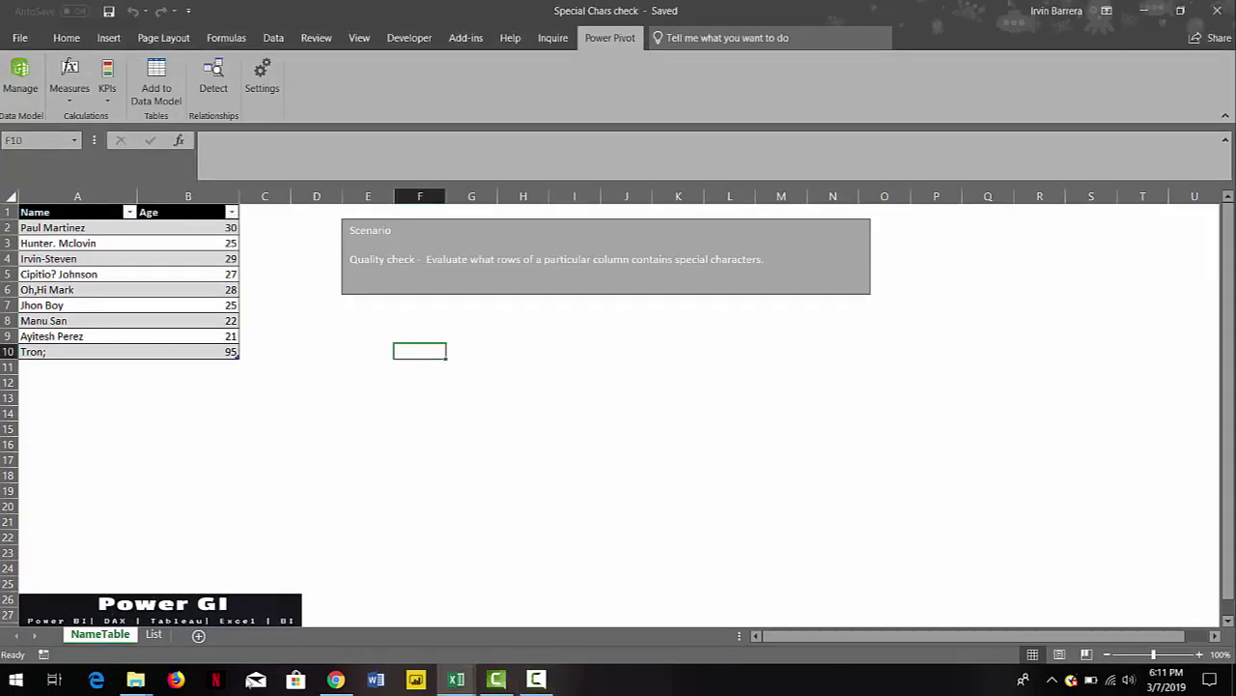
- Select the special-character cells on the List sheet
{"action": "left_click", "coordinate": [153, 635]}
{"action": "scroll", "coordinate": [100, 296], "scroll_direction": "down", "scroll_amount": 5}
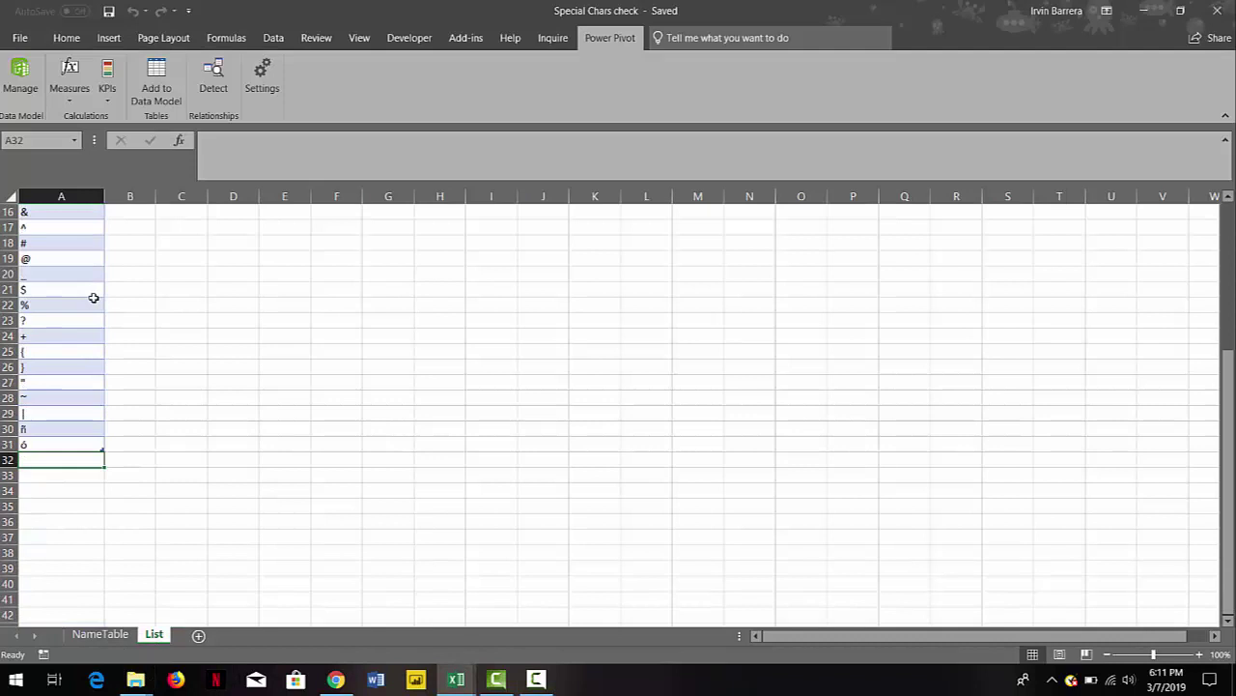
{"action": "left_click_drag", "start_coordinate": [58, 224], "coordinate": [74, 425]}
{"action": "scroll", "coordinate": [40, 256], "scroll_direction": "up", "scroll_amount": 5}
{"action": "left_click_drag", "start_coordinate": [49, 234], "coordinate": [77, 527]}
{"action": "scroll", "coordinate": [76, 517], "scroll_direction": "down", "scroll_amount": 5}
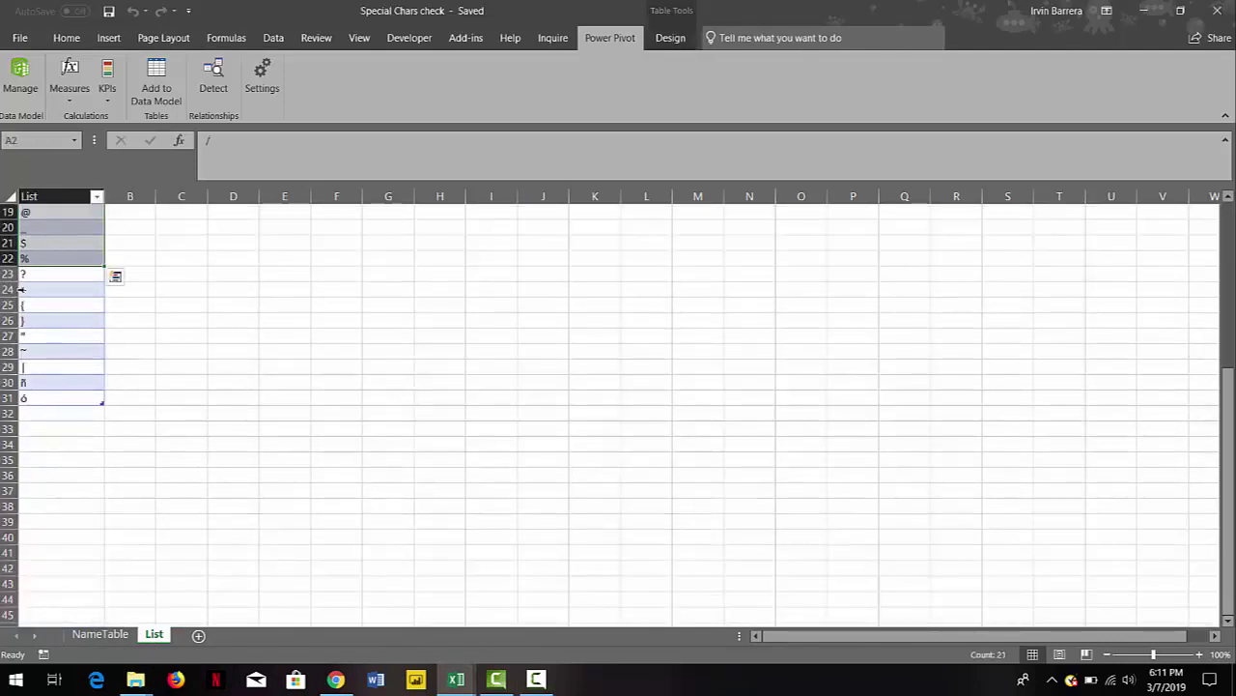
- Switch to the Power Pivot window showing Table2 and the Special table
{"action": "scroll", "coordinate": [53, 331], "scroll_direction": "up", "scroll_amount": 5}
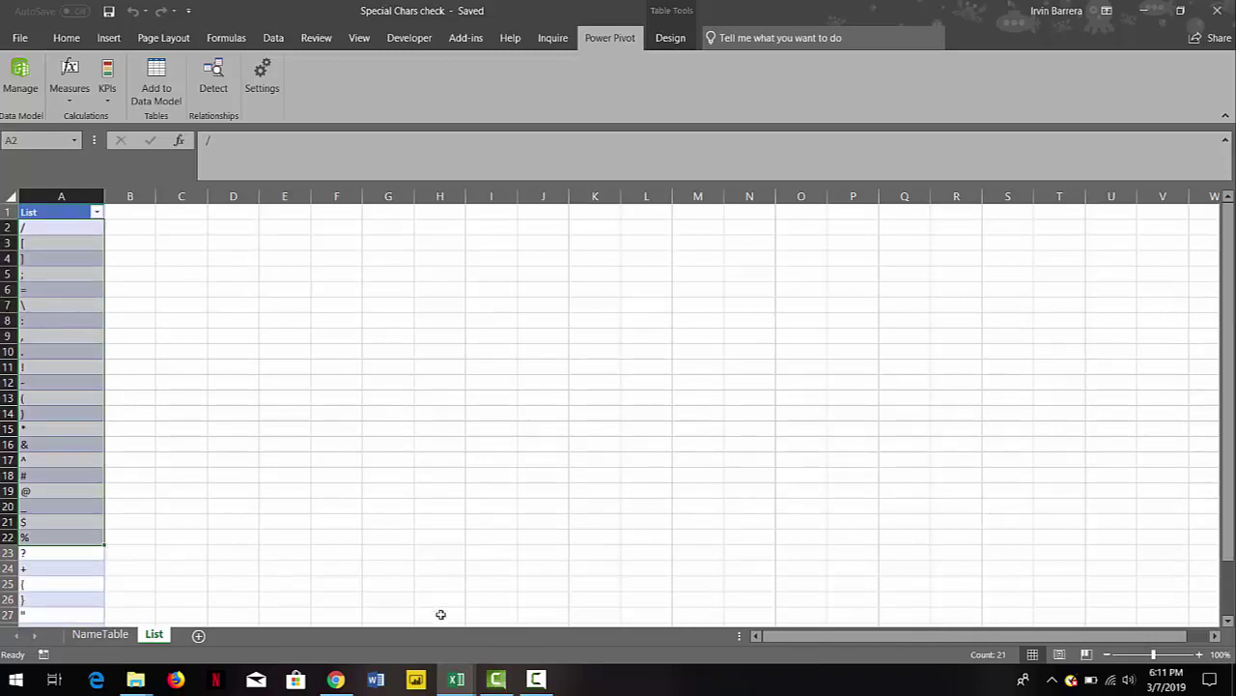
{"action": "left_click", "coordinate": [456, 679]}
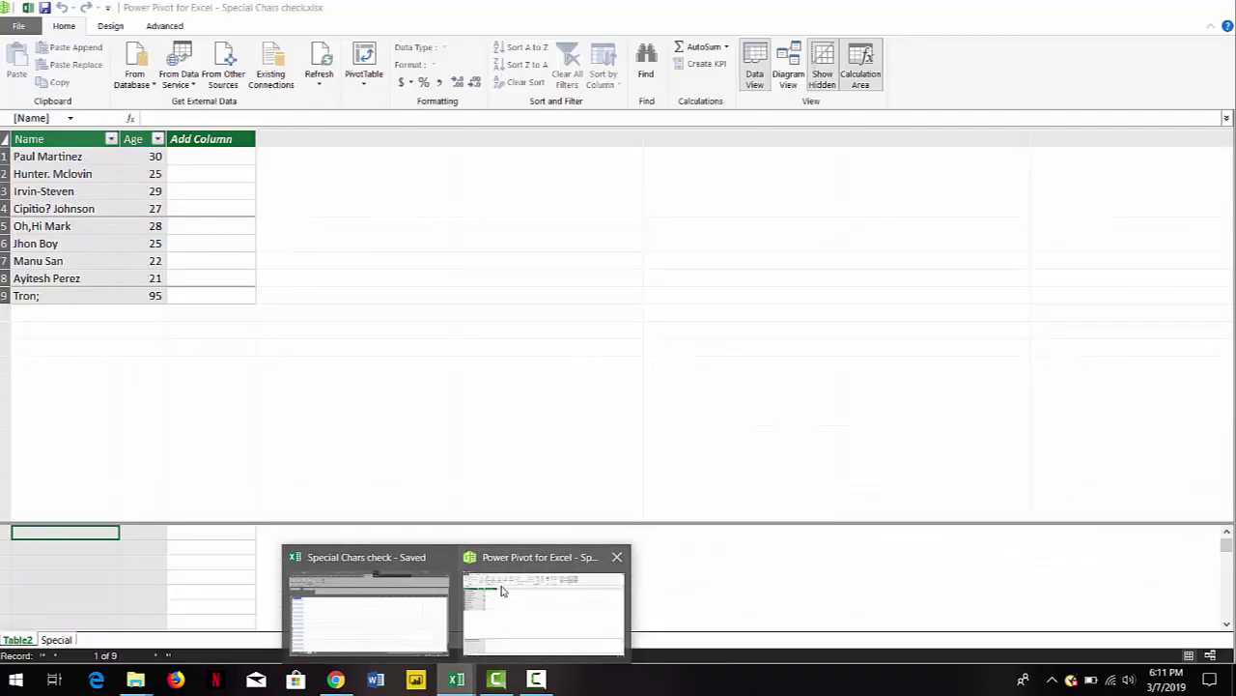
{"action": "left_click", "coordinate": [502, 591]}
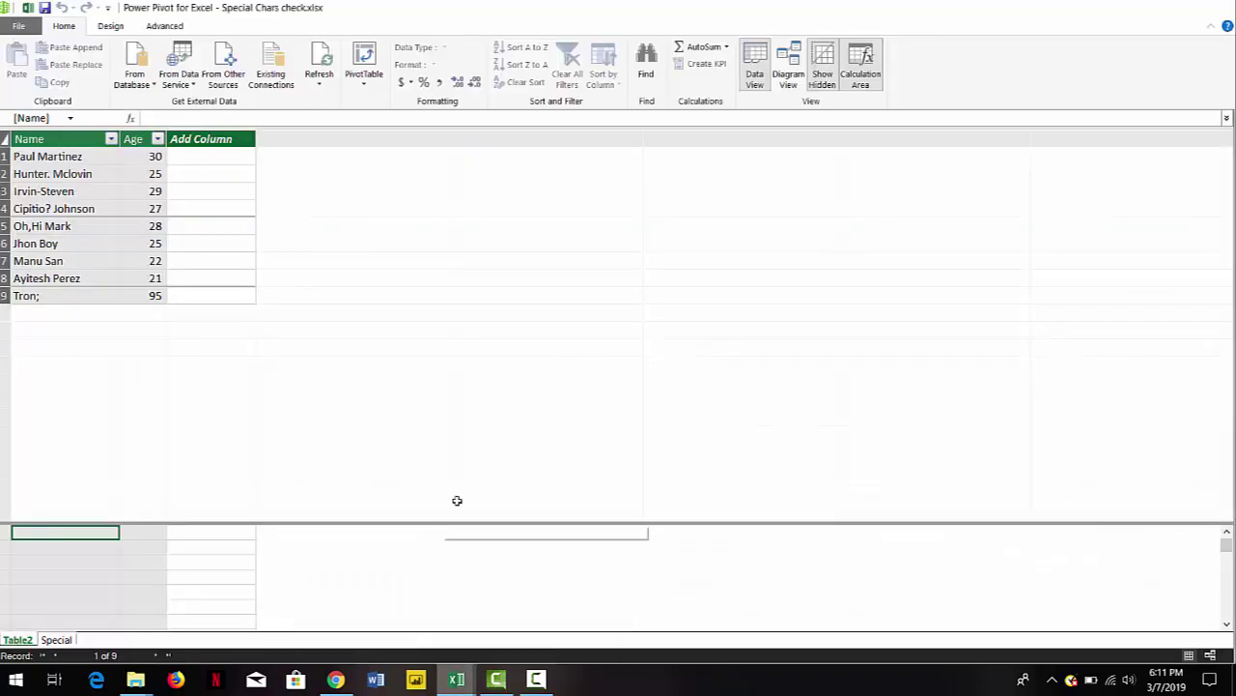
{"action": "left_click", "coordinate": [61, 641]}
{"action": "scroll", "coordinate": [68, 282], "scroll_direction": "down", "scroll_amount": 3}
{"action": "scroll", "coordinate": [64, 284], "scroll_direction": "up", "scroll_amount": 3}
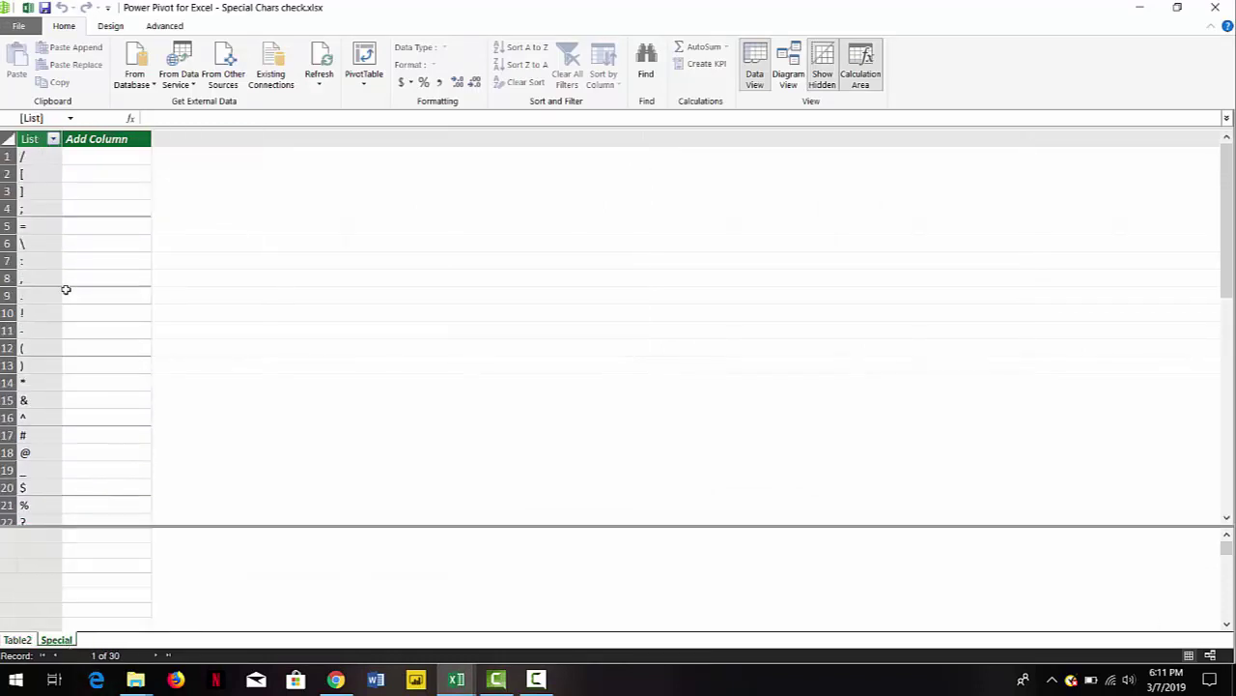
{"action": "left_click", "coordinate": [17, 639]}
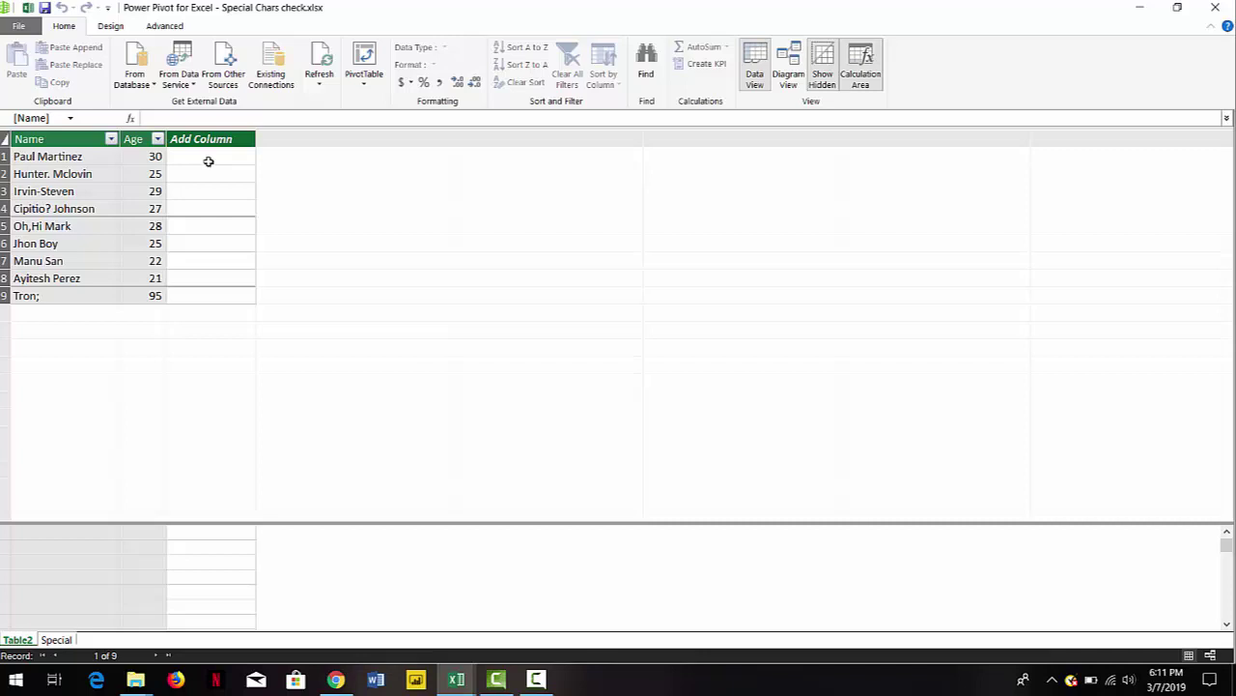
{"action": "left_click", "coordinate": [207, 140]}
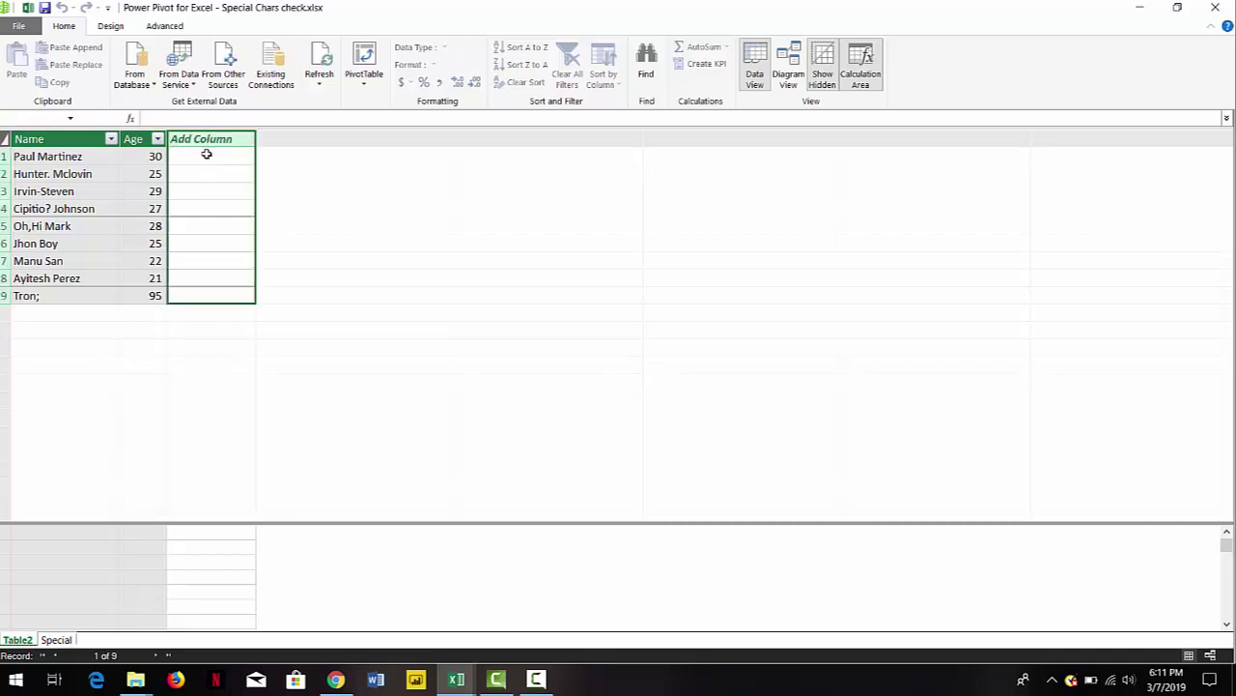
{"action": "left_click", "coordinate": [207, 155]}
{"action": "left_click", "coordinate": [204, 173]}
{"action": "left_click", "coordinate": [205, 192]}
{"action": "left_click", "coordinate": [207, 209]}
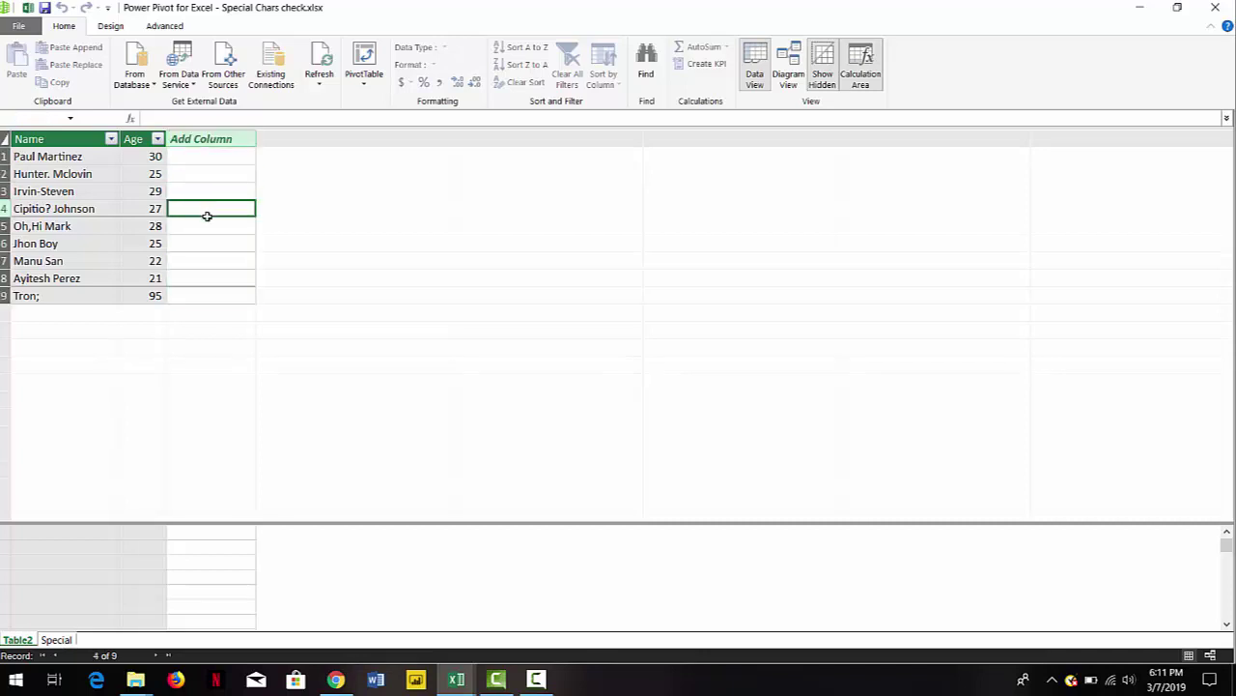
{"action": "left_click", "coordinate": [202, 228]}
{"action": "left_click", "coordinate": [202, 243]}
{"action": "left_click", "coordinate": [200, 261]}
{"action": "left_click", "coordinate": [201, 279]}
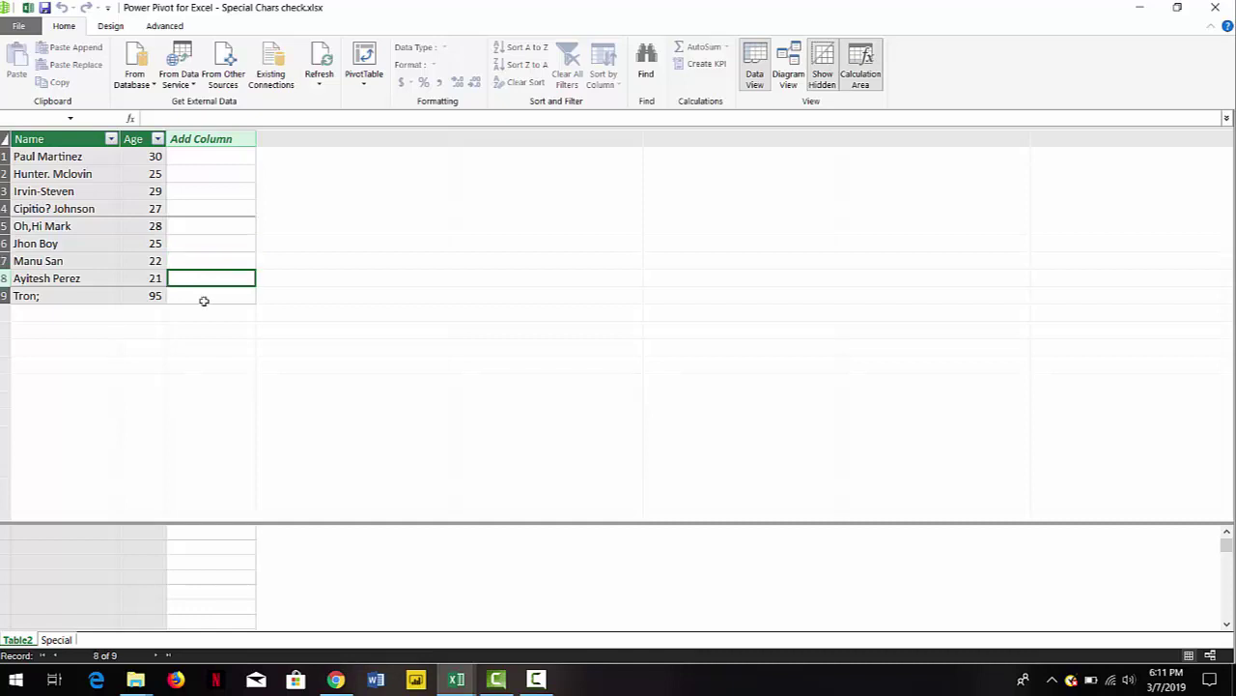
{"action": "left_click", "coordinate": [203, 300]}
{"action": "left_click", "coordinate": [201, 172]}
{"action": "left_click", "coordinate": [206, 156]}
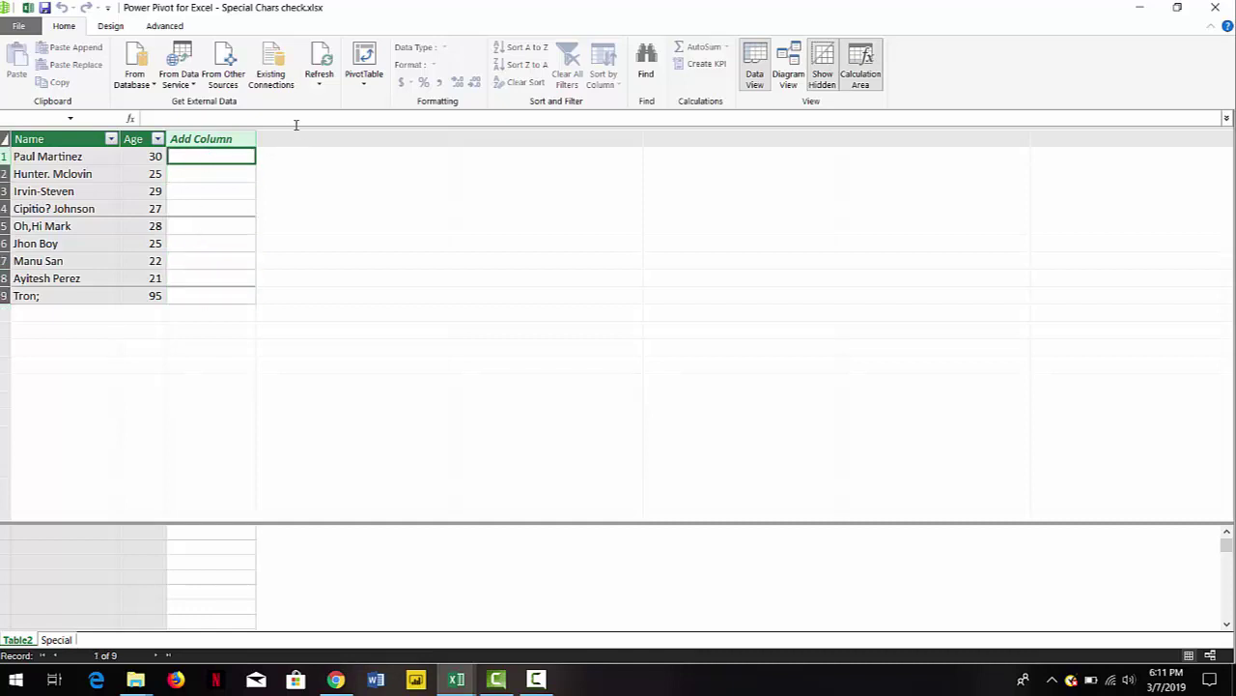
- Enlarge the formula bar and begin the new column with =IF( and SUMX(Special,
{"action": "left_click_drag", "start_coordinate": [296, 126], "coordinate": [323, 295]}
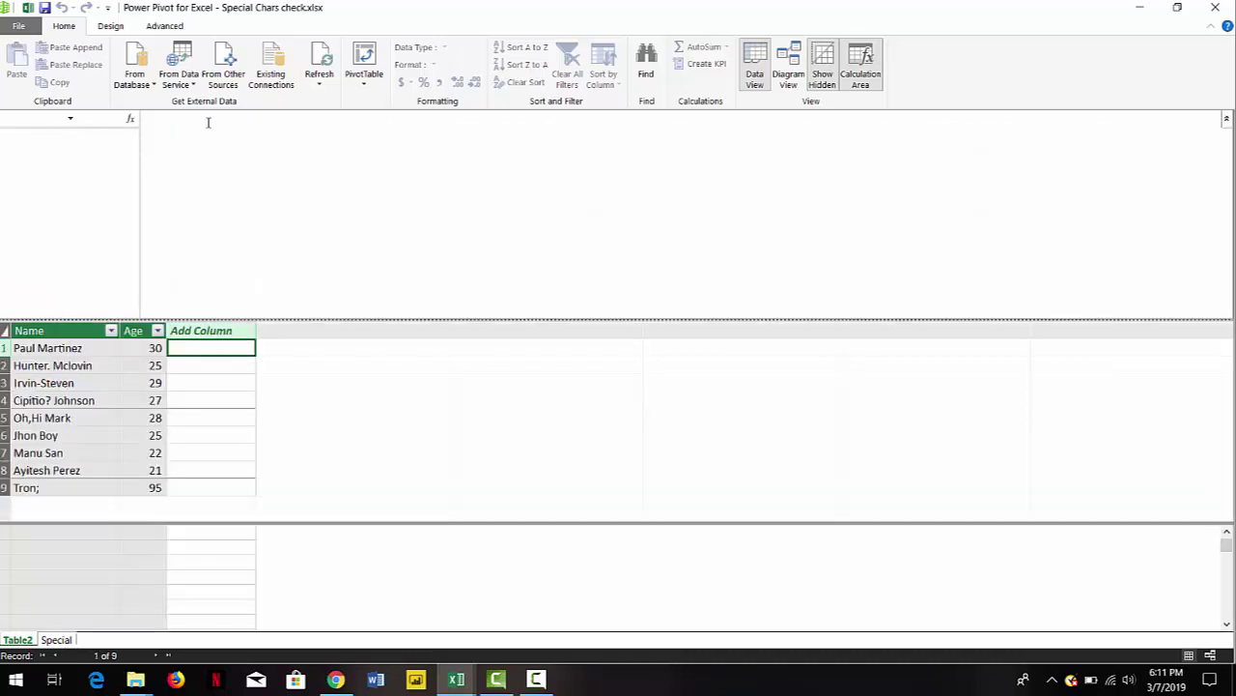
{"action": "left_click", "coordinate": [208, 123]}
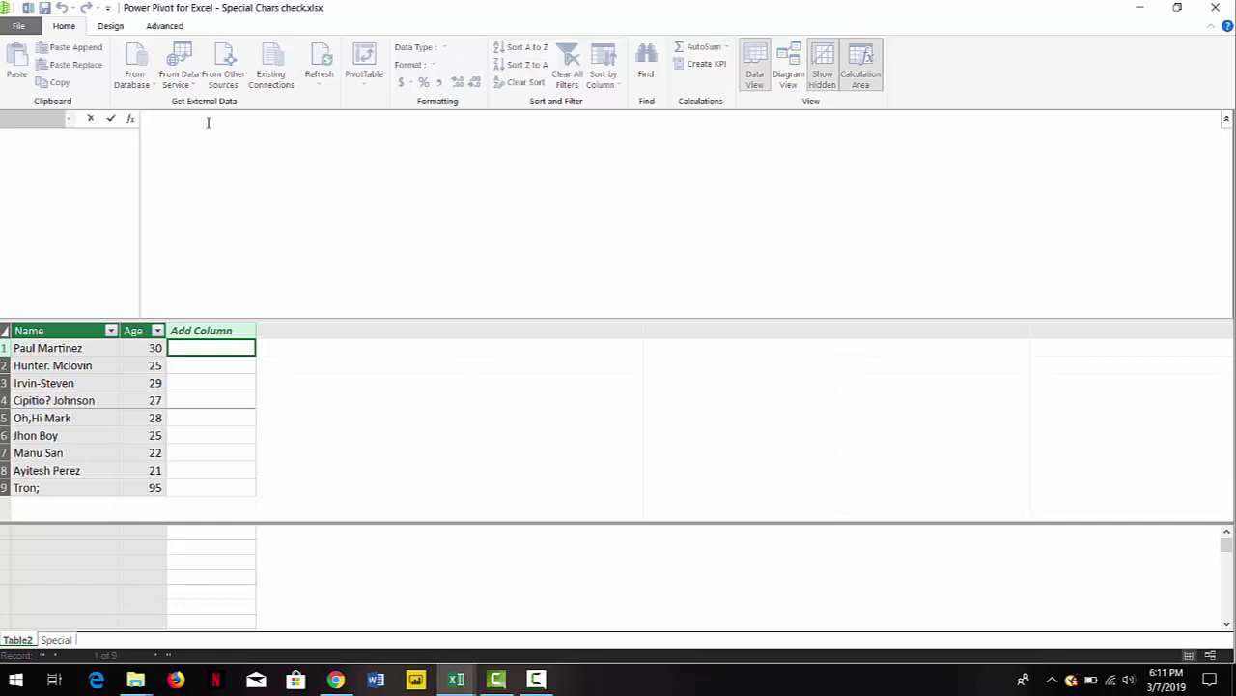
{"action": "type", "text": "=IF("}
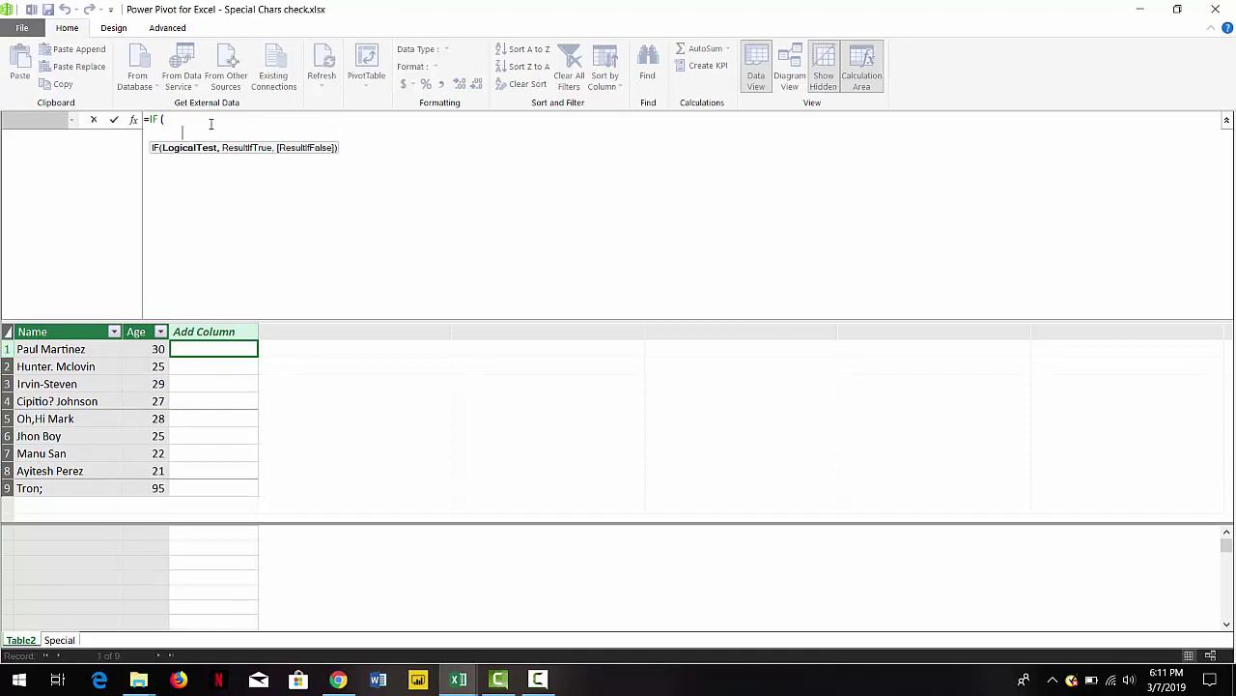
{"action": "key", "text": "shift+Return"}
{"action": "type", "text": "SUMX("}
{"action": "key", "text": "Tab"}
{"action": "key", "text": "ctrl+z"}
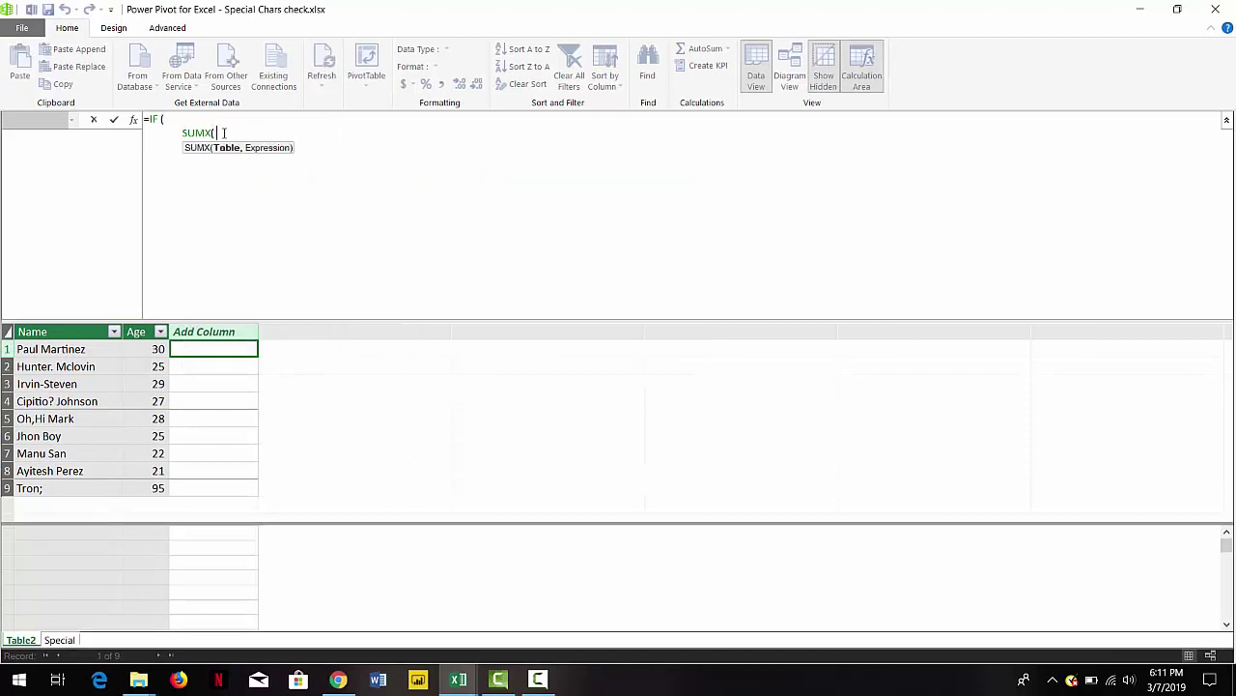
{"action": "type", "text": "sp"}
{"action": "key", "text": "Tab"}
{"action": "type", "text": ","}
- Add FIND(Special[List], as SUMX's expression, discarding an autocompleted ADDCOLUMNS
{"action": "key", "text": "shift+Return"}
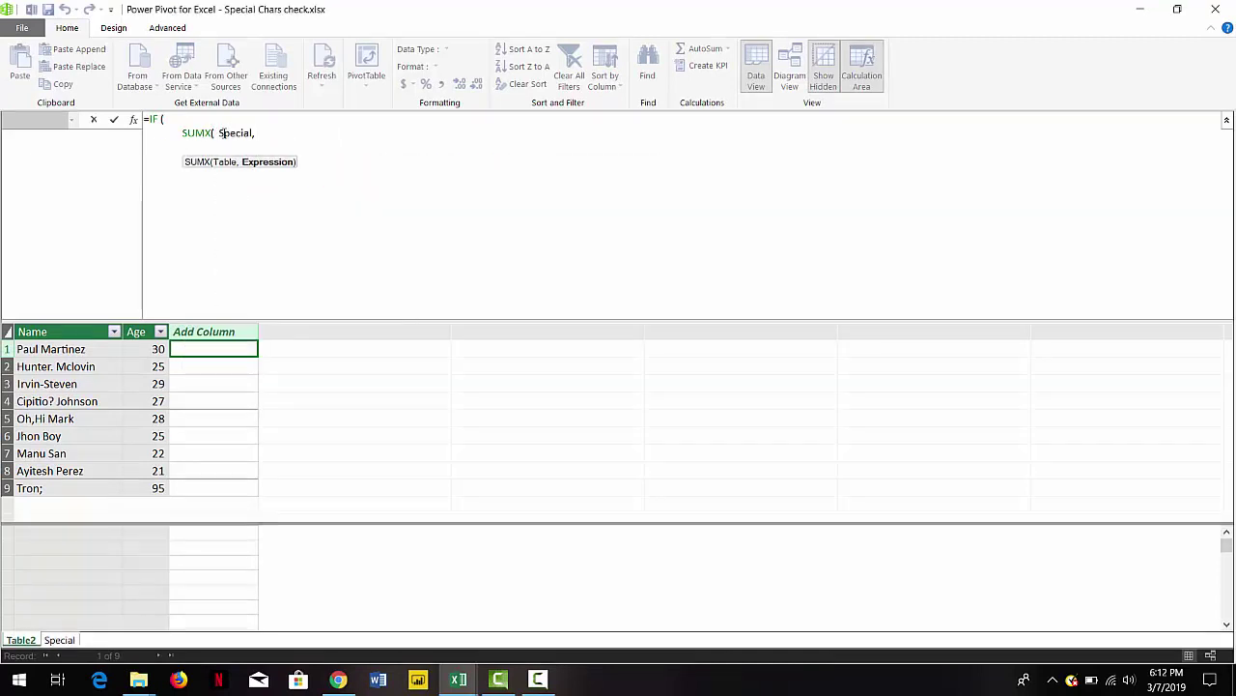
{"action": "type", "text": "ADDCOLUMNS("}
{"action": "key", "text": "shift+Home"}
{"action": "key", "text": "BackSpace"}
{"action": "key", "text": "Tab"}
{"action": "key", "text": "Tab"}
{"action": "type", "text": "FIND("}
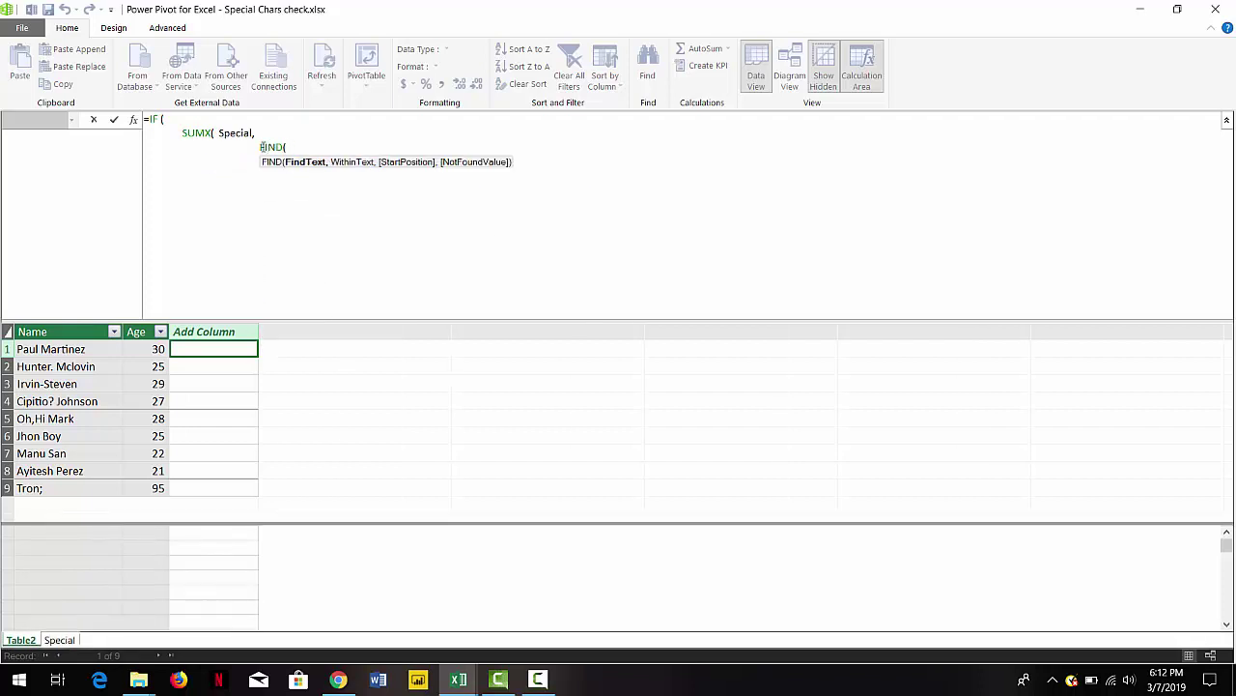
{"action": "type", "text": " Spec"}
{"action": "key", "text": "Down"}
{"action": "key", "text": "Tab"}
{"action": "type", "text": ","}
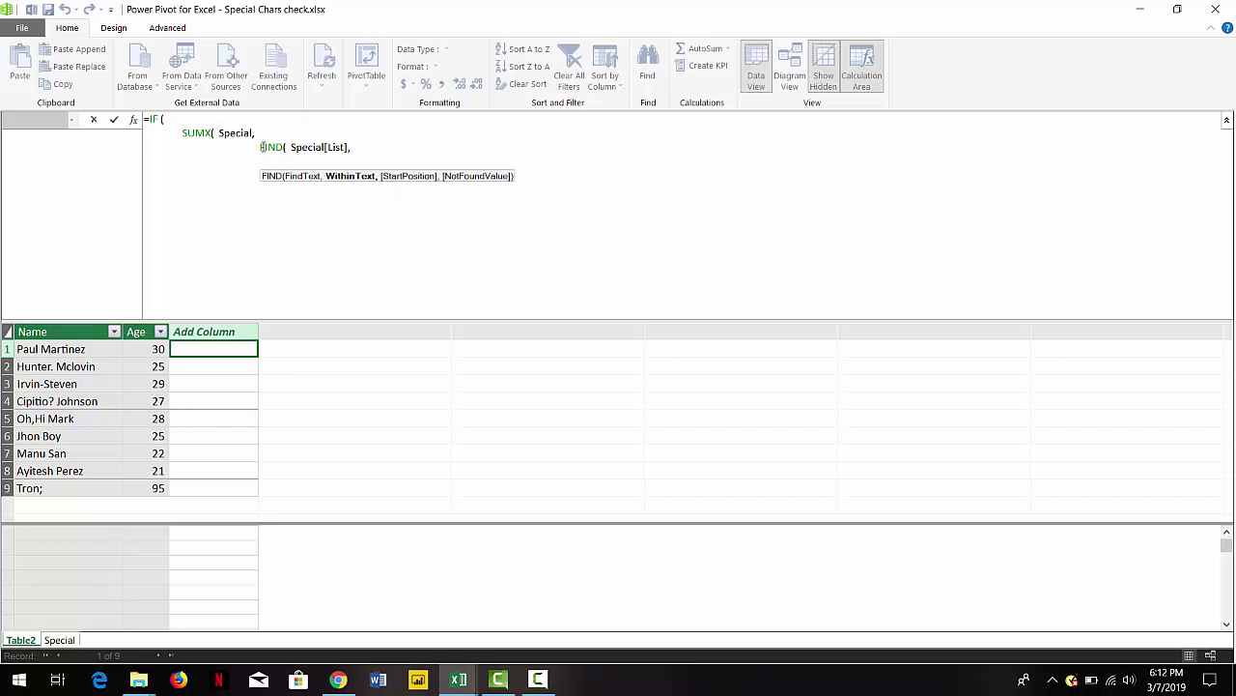
- Complete FIND with Table2[Name],,0) on an indented line
{"action": "key", "text": "shift+Return"}
{"action": "key", "text": "Tab"}
{"action": "type", "text": "Table2"}
{"action": "key", "text": "Down"}
{"action": "key", "text": "Down"}
{"action": "key", "text": "Tab"}
{"action": "type", "text": ","}
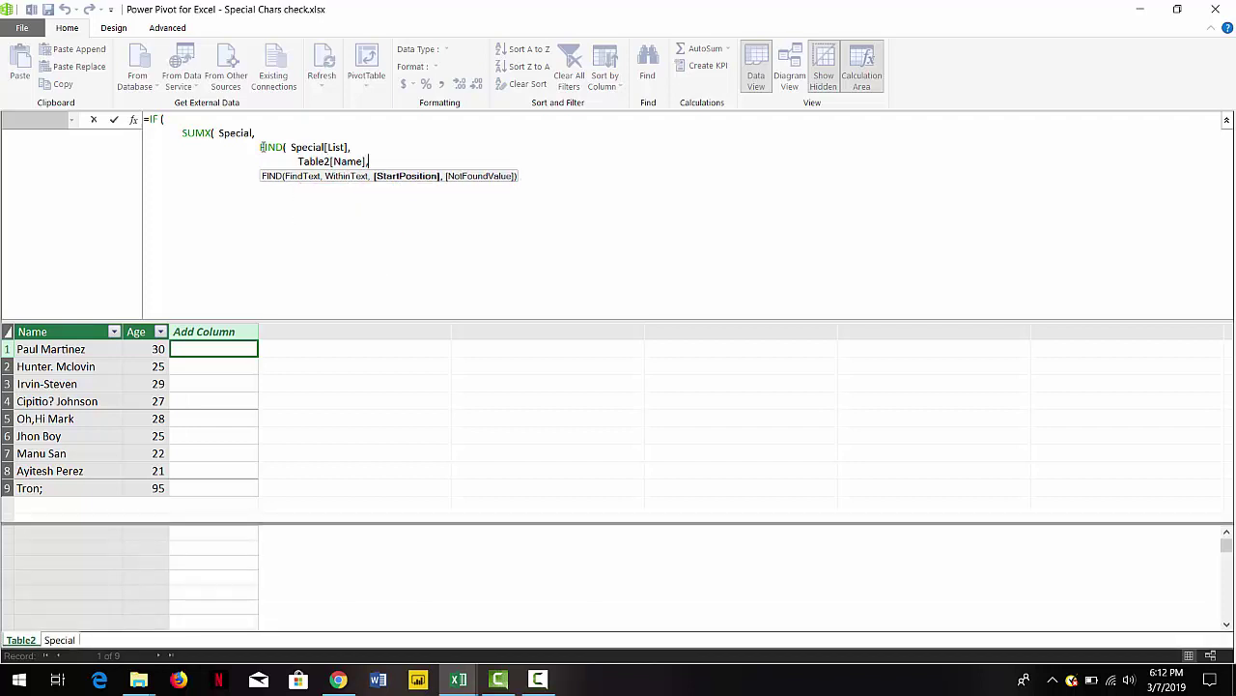
{"action": "type", "text": ",0)"}
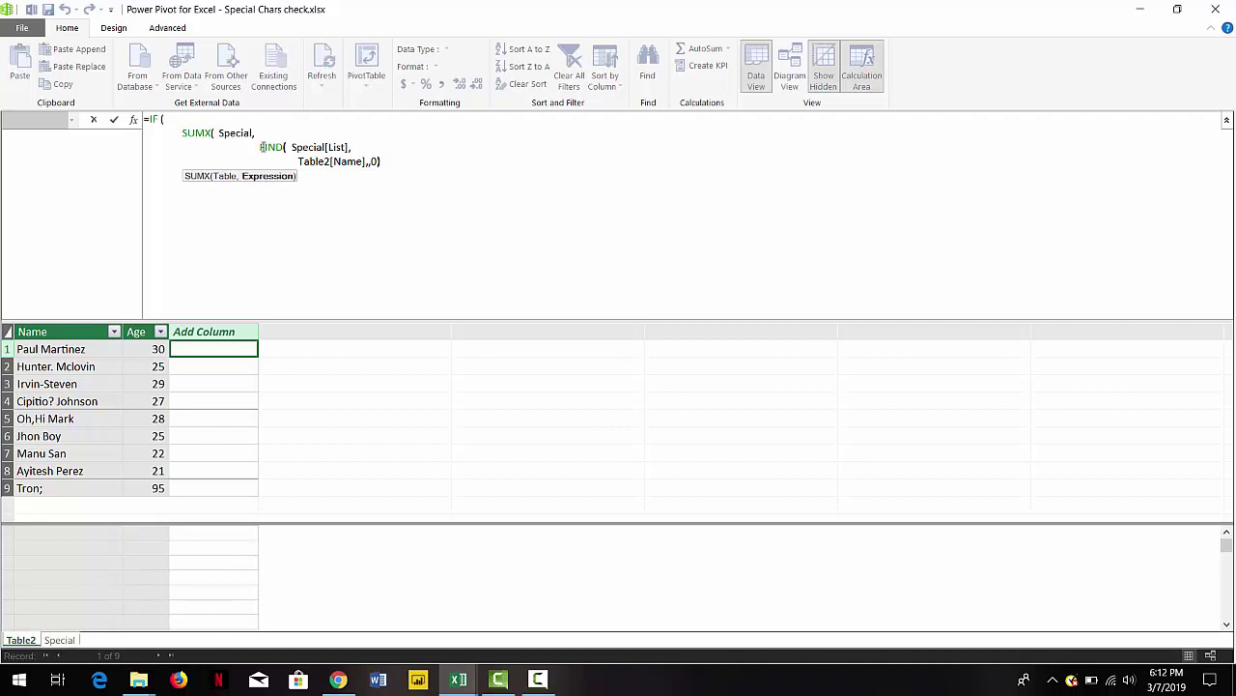
- Close SUMX with > 0, returning "Special" when true and "" otherwise
{"action": "key", "text": "shift+Return"}
{"action": "key", "text": "Tab"}
{"action": "key", "text": "Tab"}
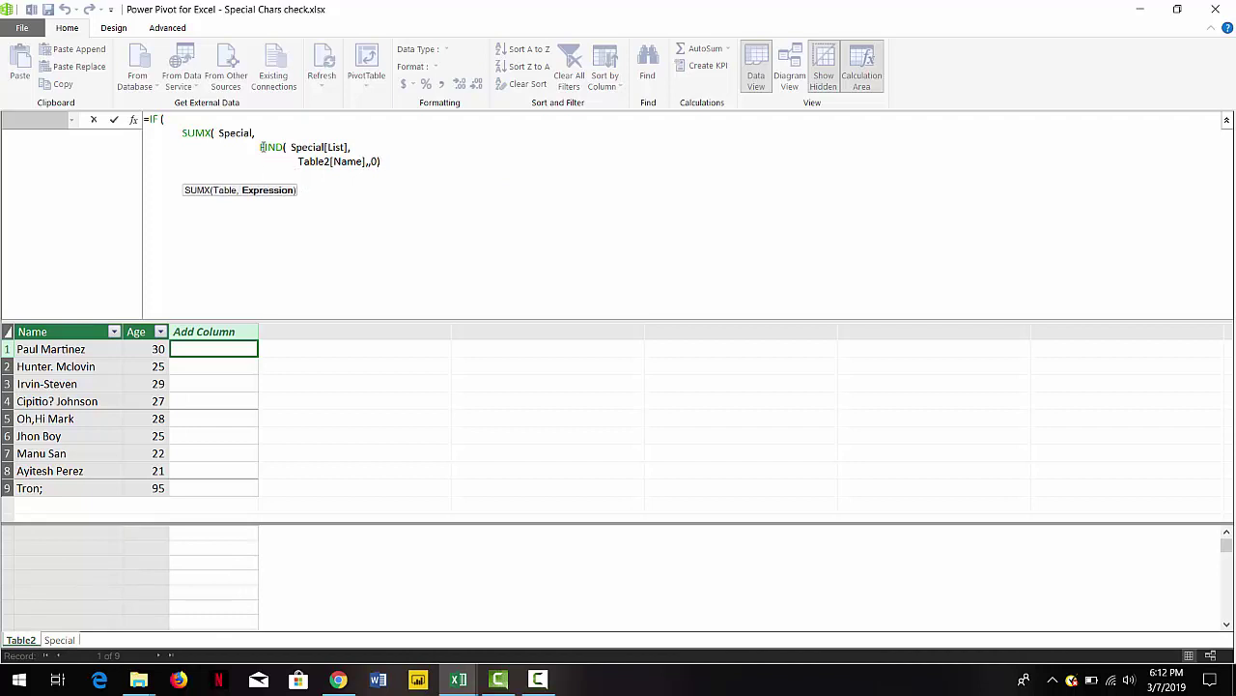
{"action": "type", "text": ") > 0 ,"}
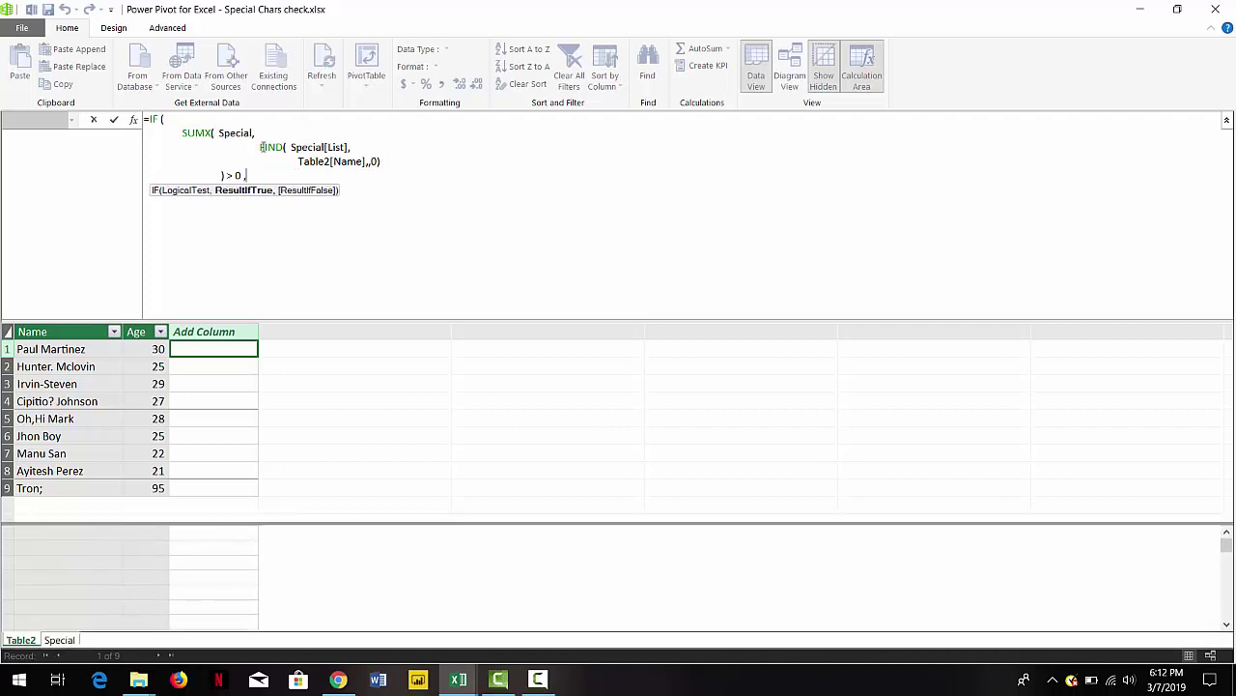
{"action": "key", "text": "shift+Return"}
{"action": "type", "text": "\"Spe"}
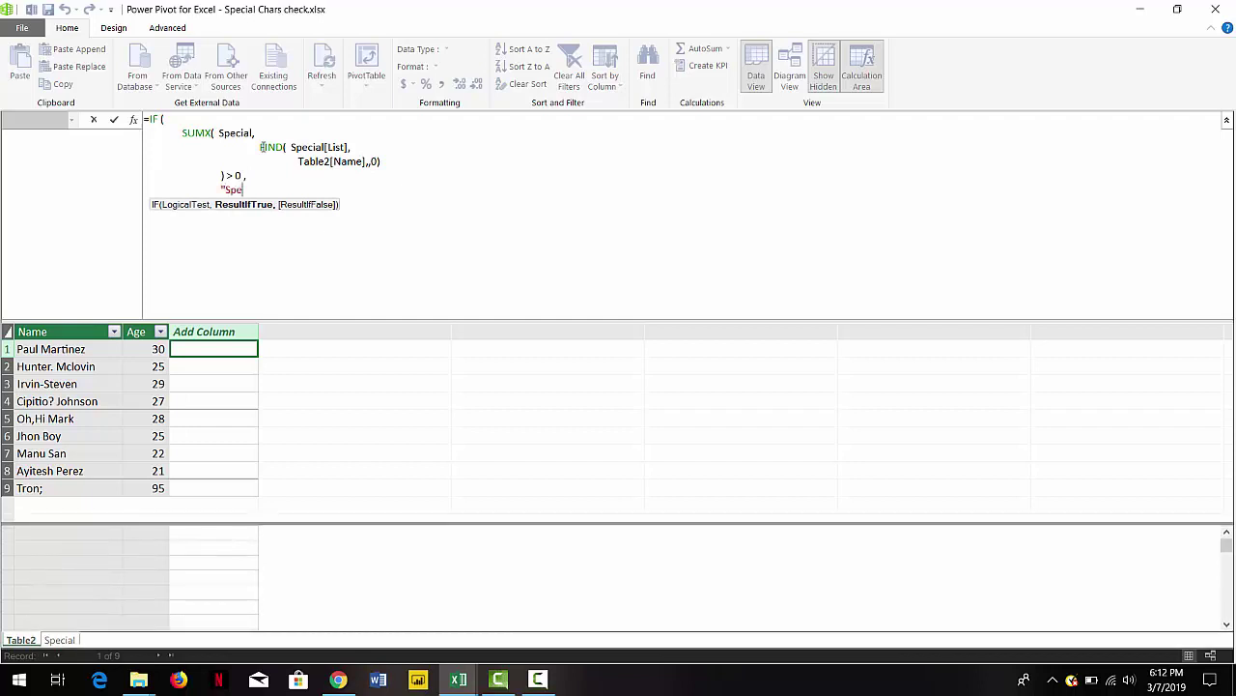
{"action": "type", "text": "cial\","}
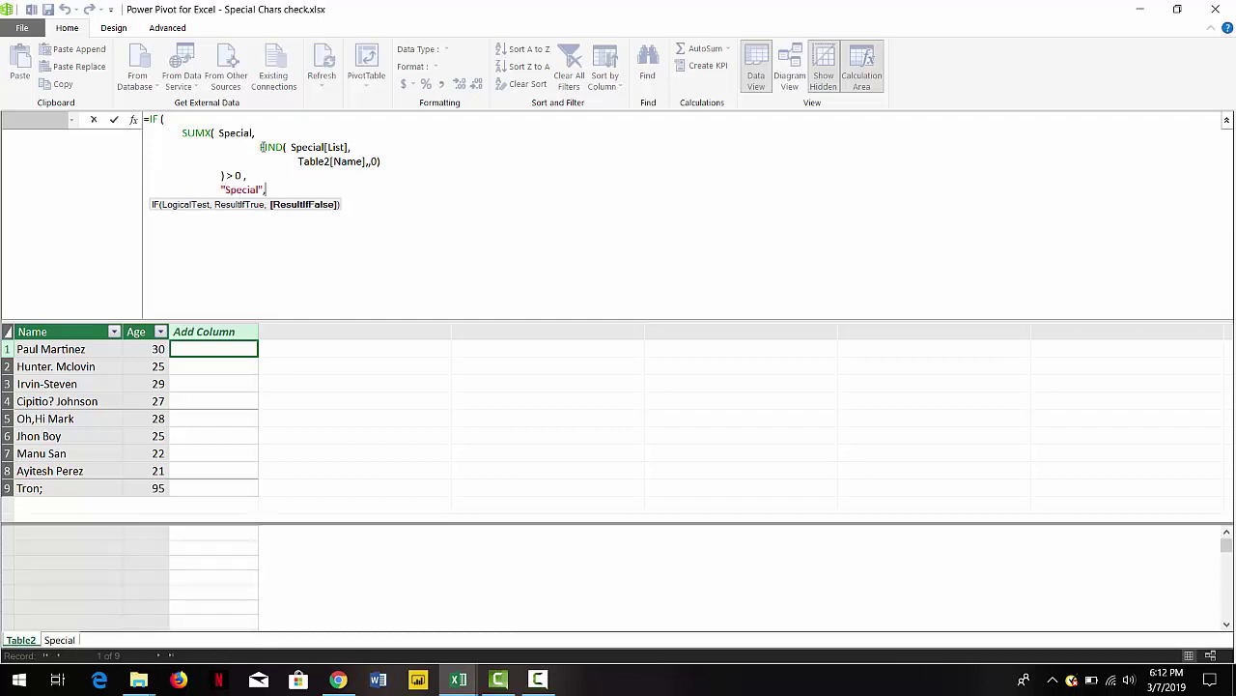
{"action": "key", "text": "shift+Return"}
{"action": "type", "text": "\"\""}
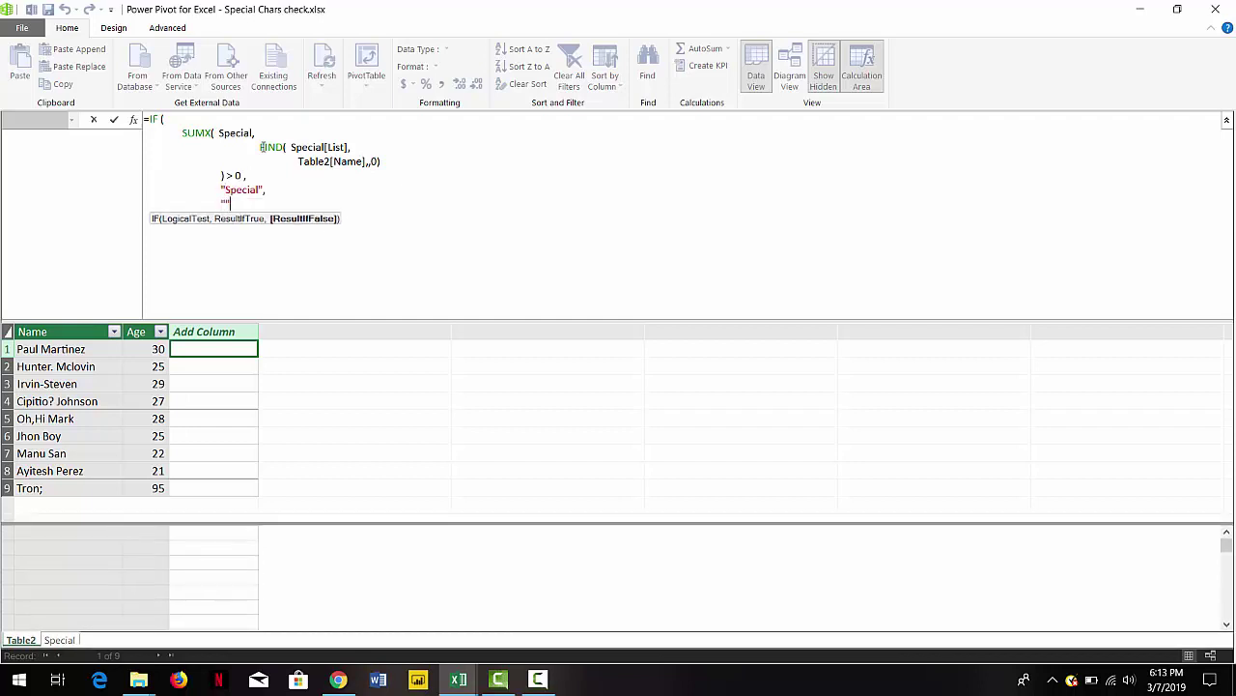
{"action": "type", "text": ")"}
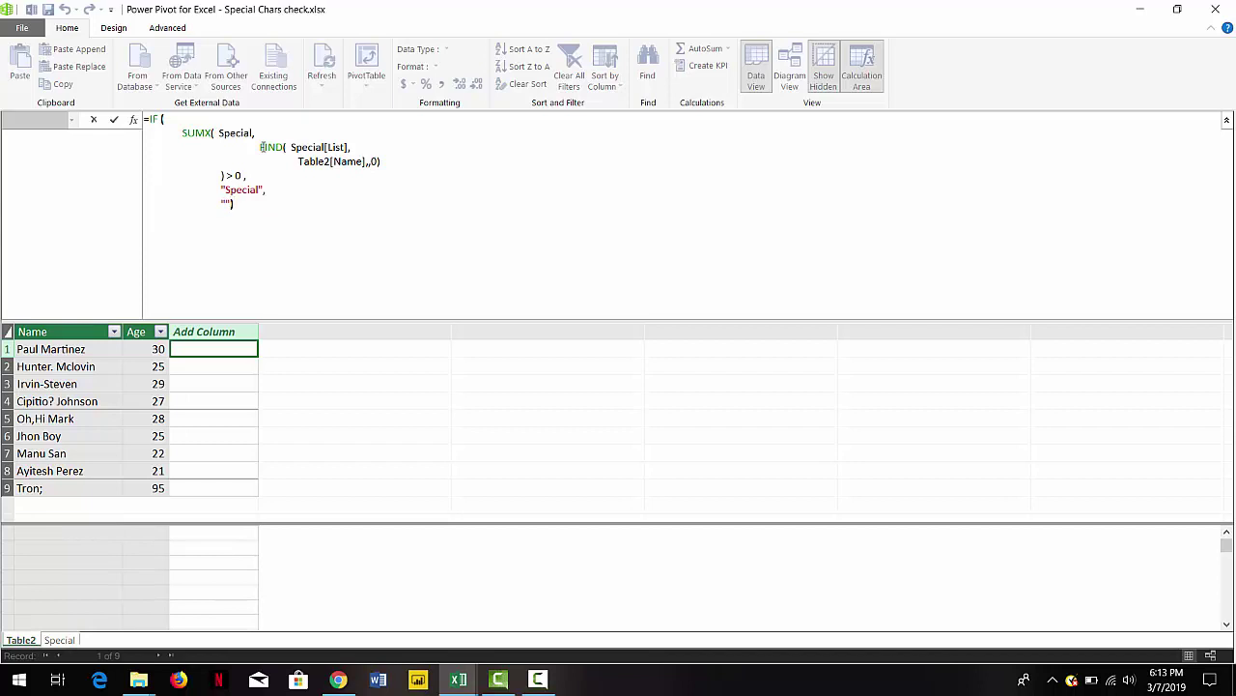
- Commit the formula and name the new calculated column QCheck
{"action": "key", "text": "Return"}
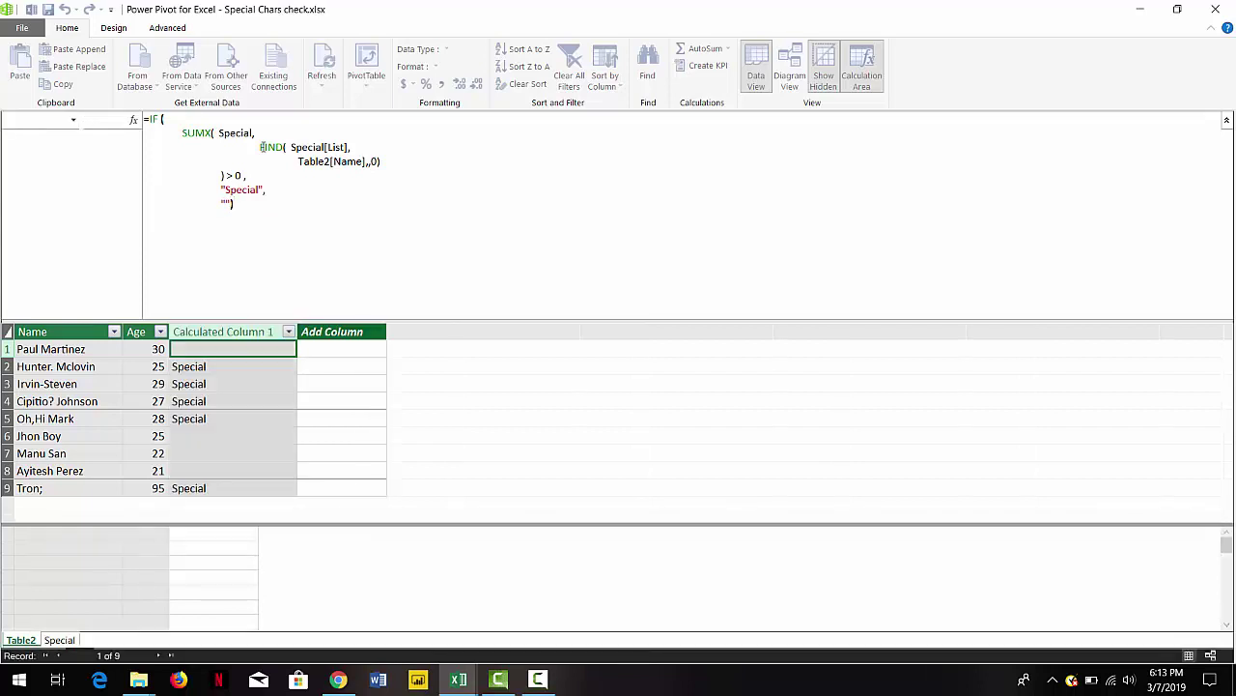
{"action": "double_click", "coordinate": [236, 332]}
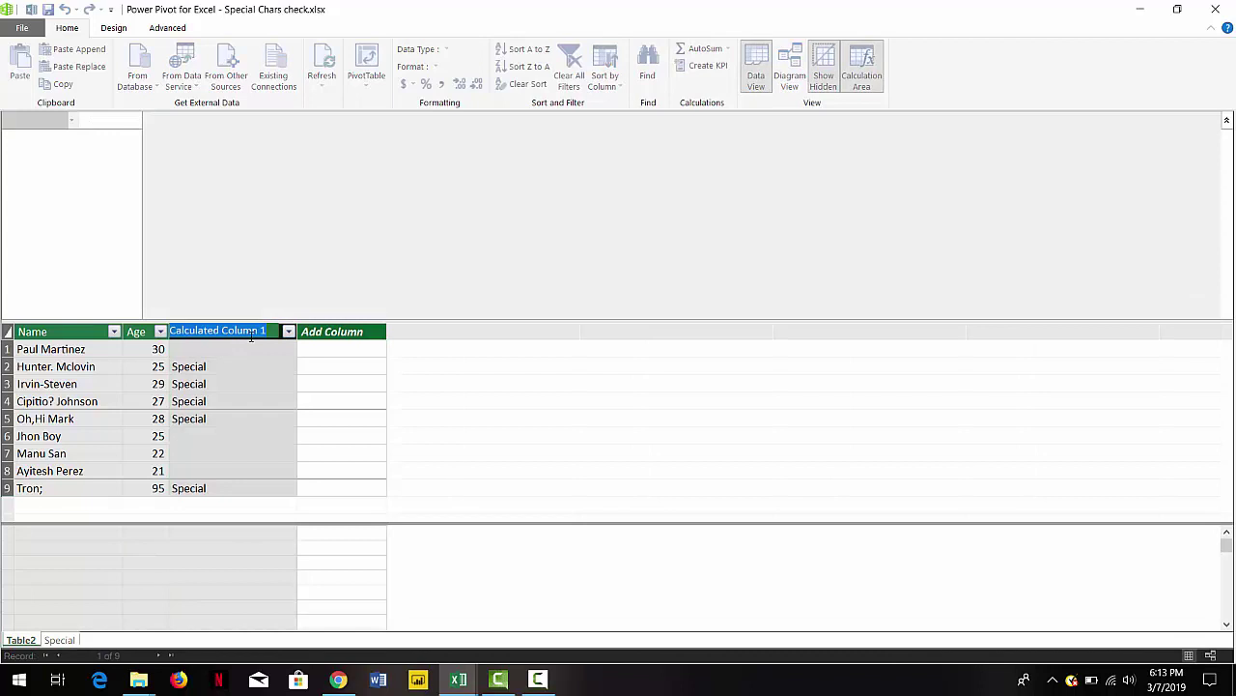
{"action": "type", "text": "Check"}
{"action": "key", "text": "Return"}
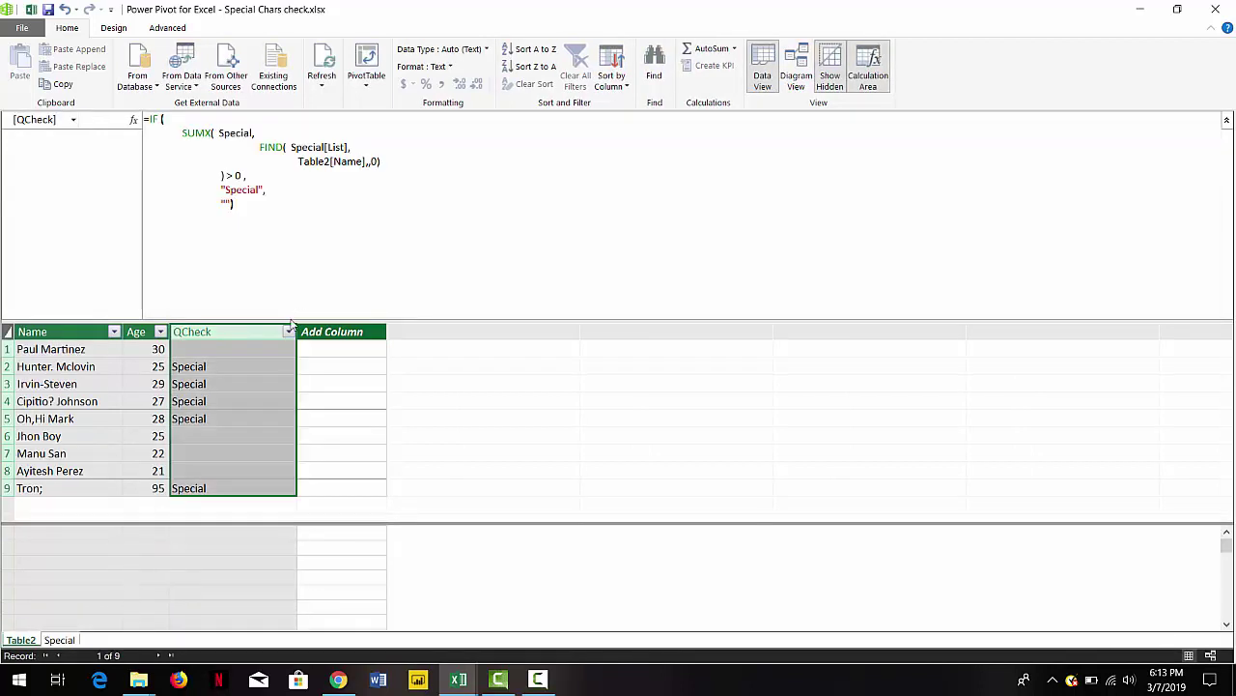
- Resize the panes and check the QCheck result for each of the nine names
{"action": "left_click_drag", "start_coordinate": [290, 327], "coordinate": [279, 160]}
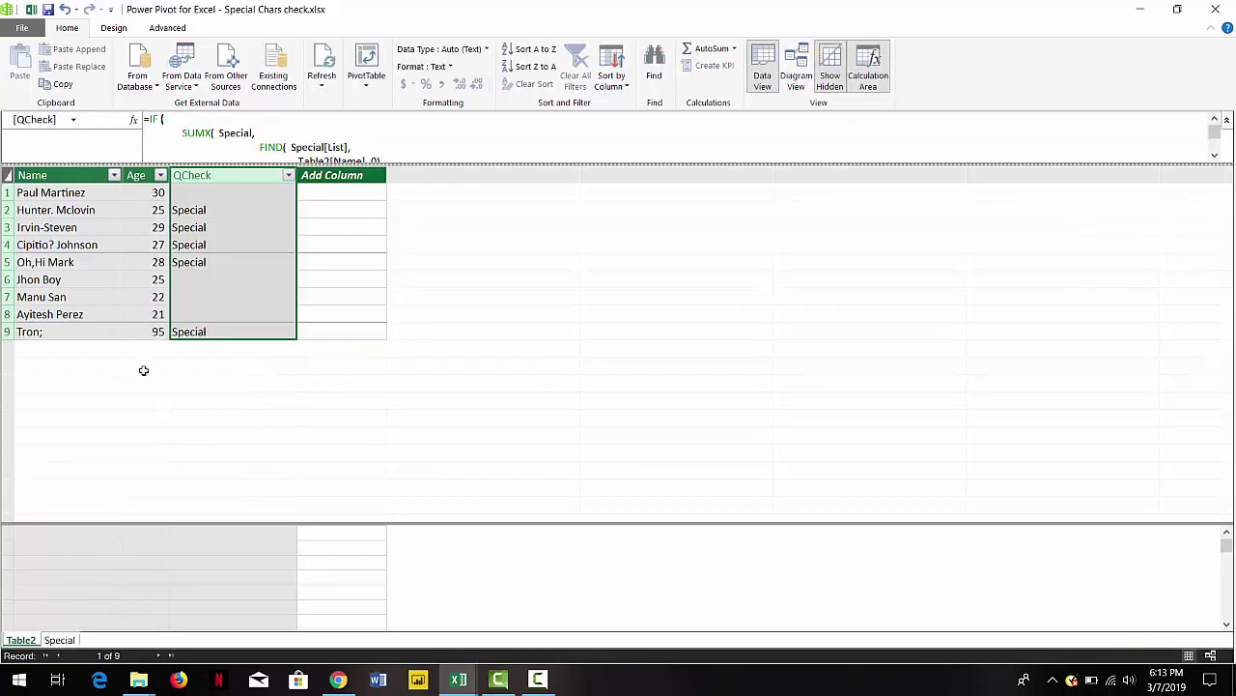
{"action": "left_click", "coordinate": [194, 547]}
{"action": "left_click_drag", "start_coordinate": [193, 523], "coordinate": [196, 373]}
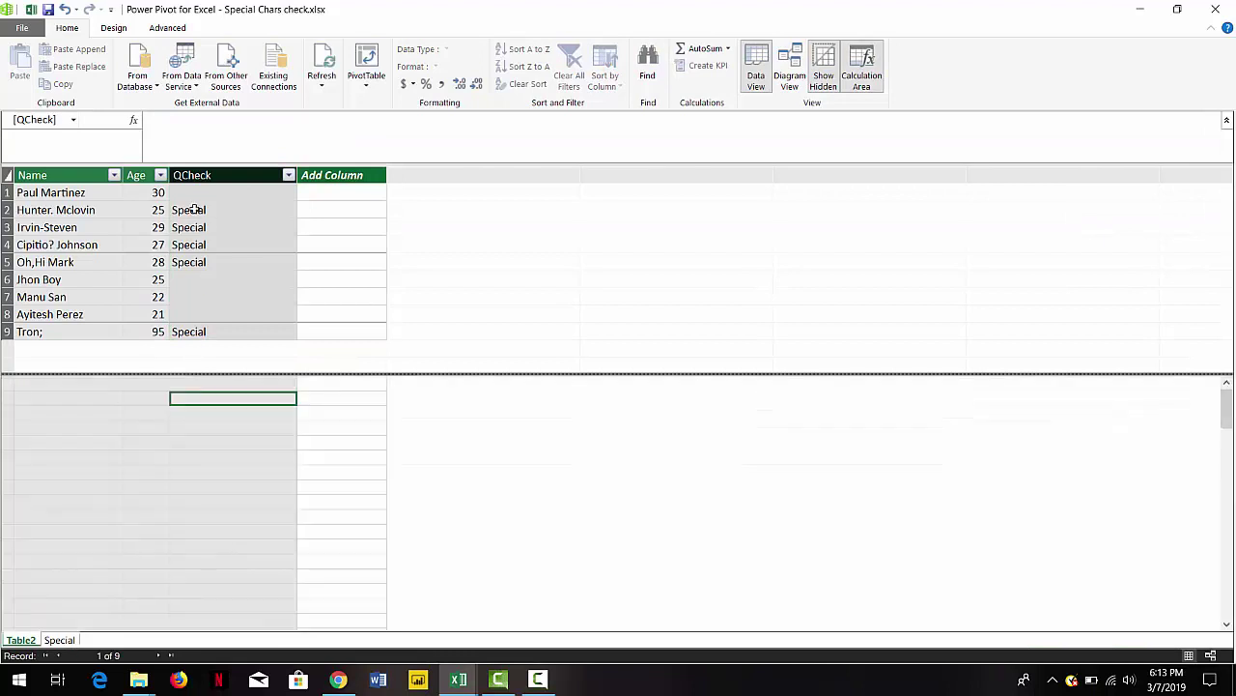
{"action": "left_click", "coordinate": [194, 193]}
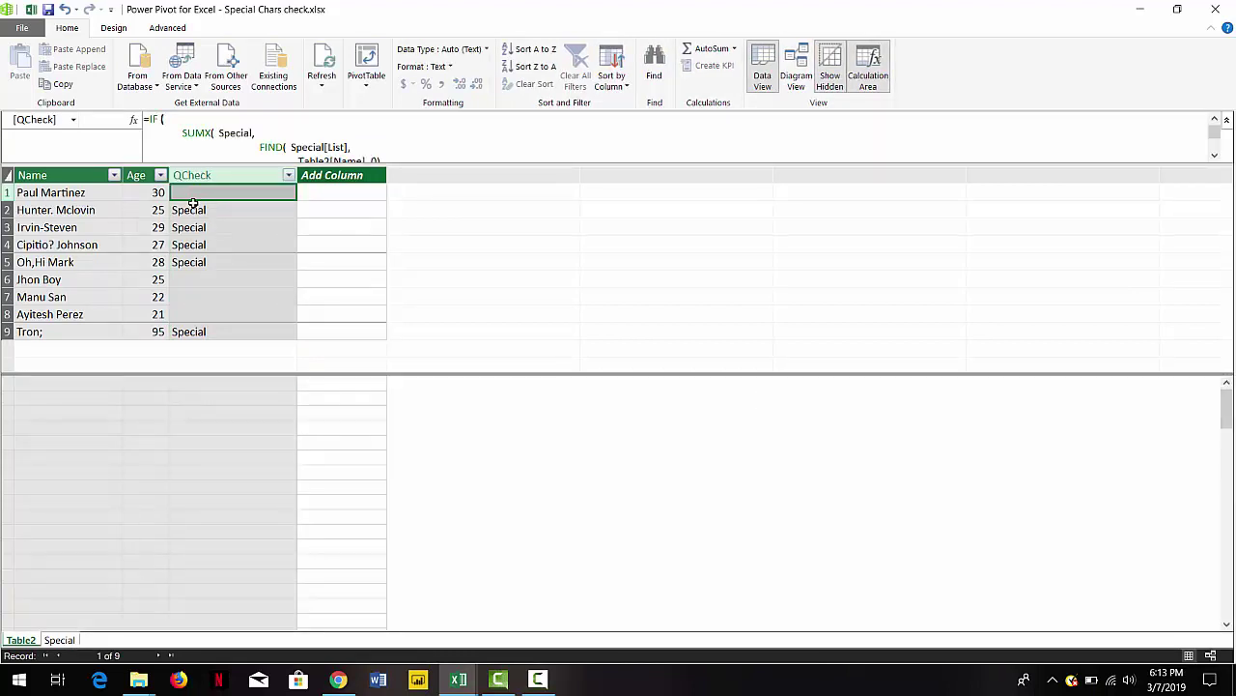
{"action": "left_click", "coordinate": [209, 208]}
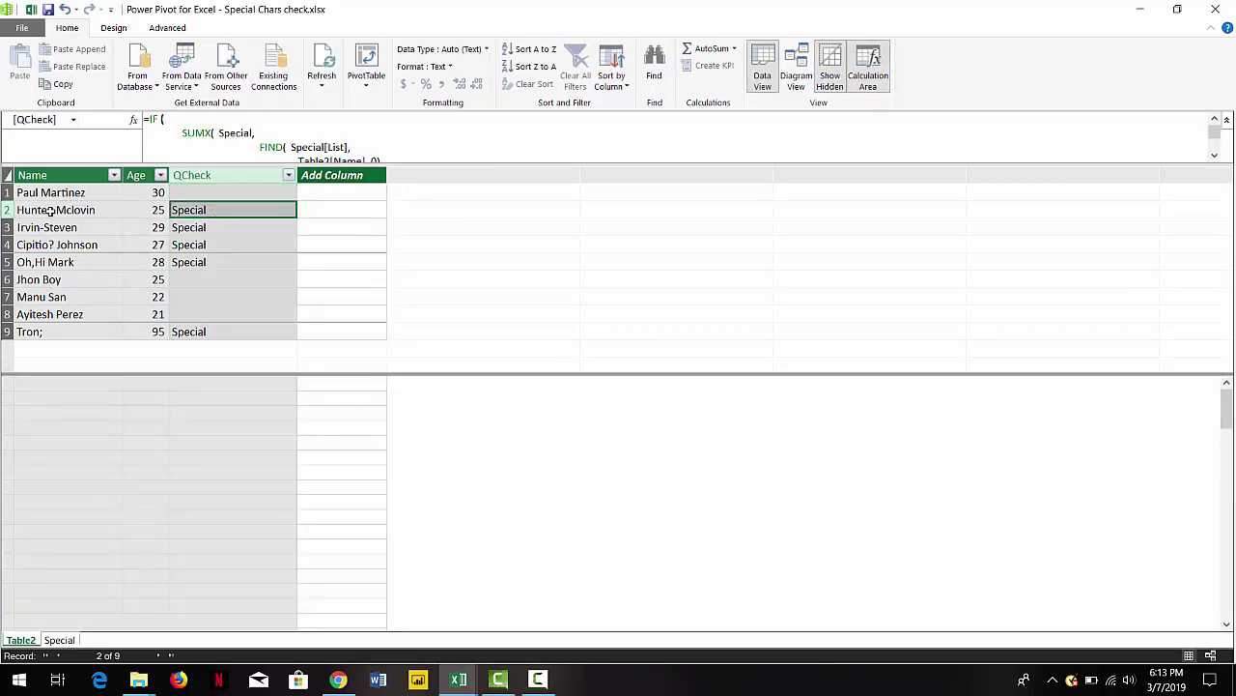
{"action": "left_click", "coordinate": [192, 227]}
{"action": "left_click", "coordinate": [219, 244]}
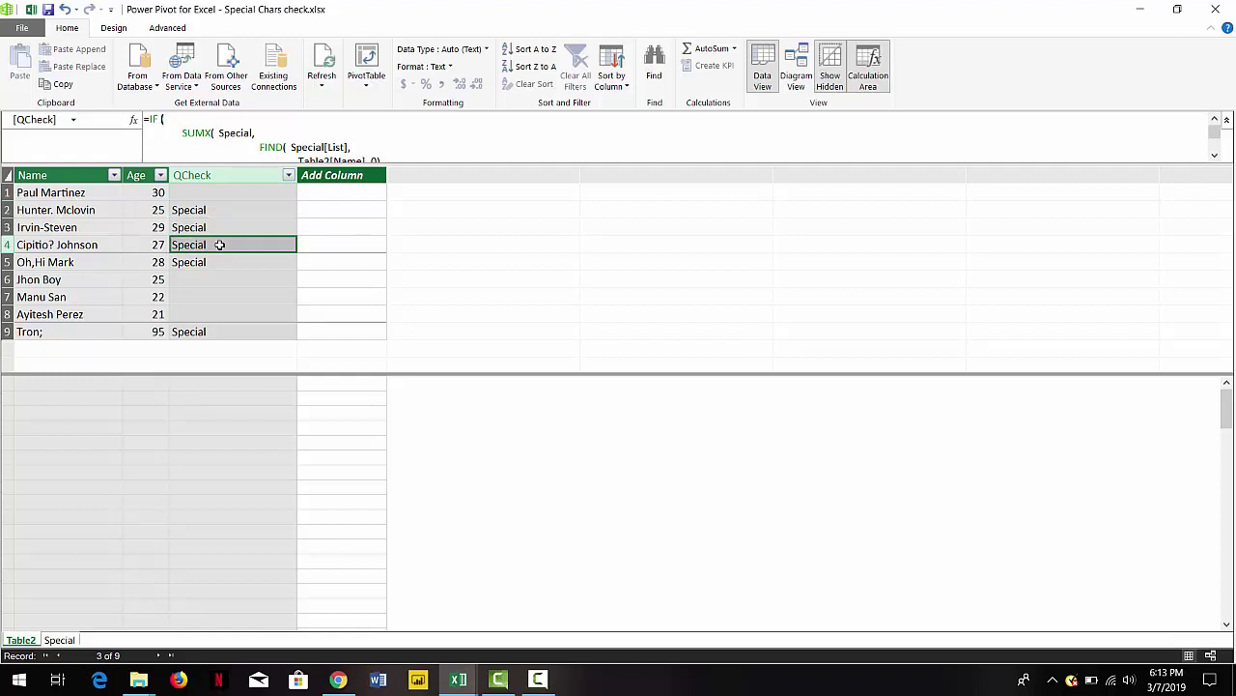
{"action": "left_click", "coordinate": [220, 261]}
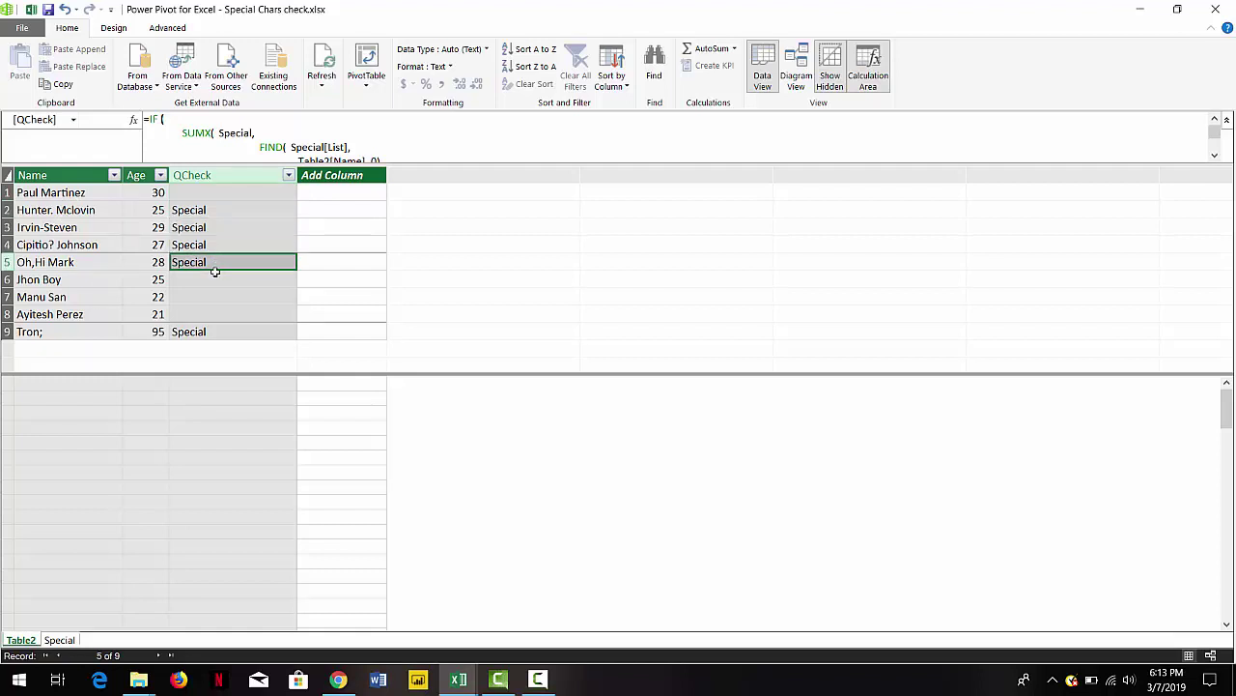
{"action": "left_click", "coordinate": [215, 279]}
{"action": "left_click", "coordinate": [209, 300]}
{"action": "left_click", "coordinate": [204, 314]}
{"action": "left_click", "coordinate": [197, 331]}
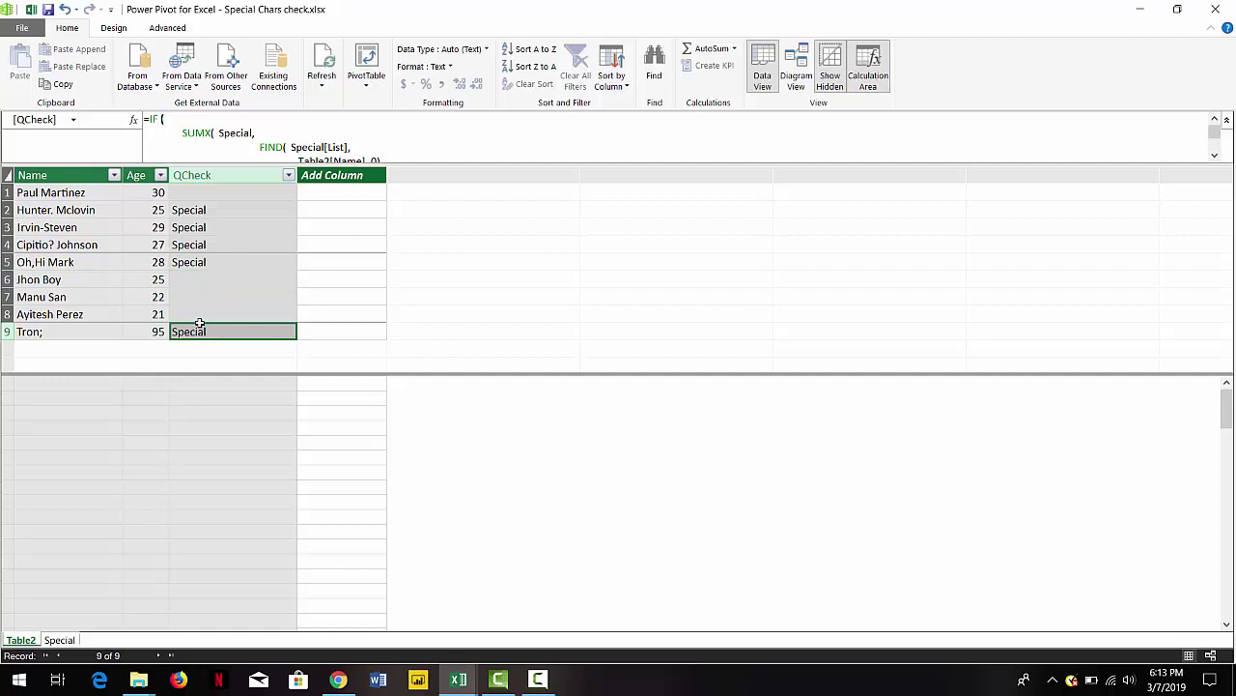
- Look over the Special table, then return to Table2
{"action": "left_click", "coordinate": [59, 640]}
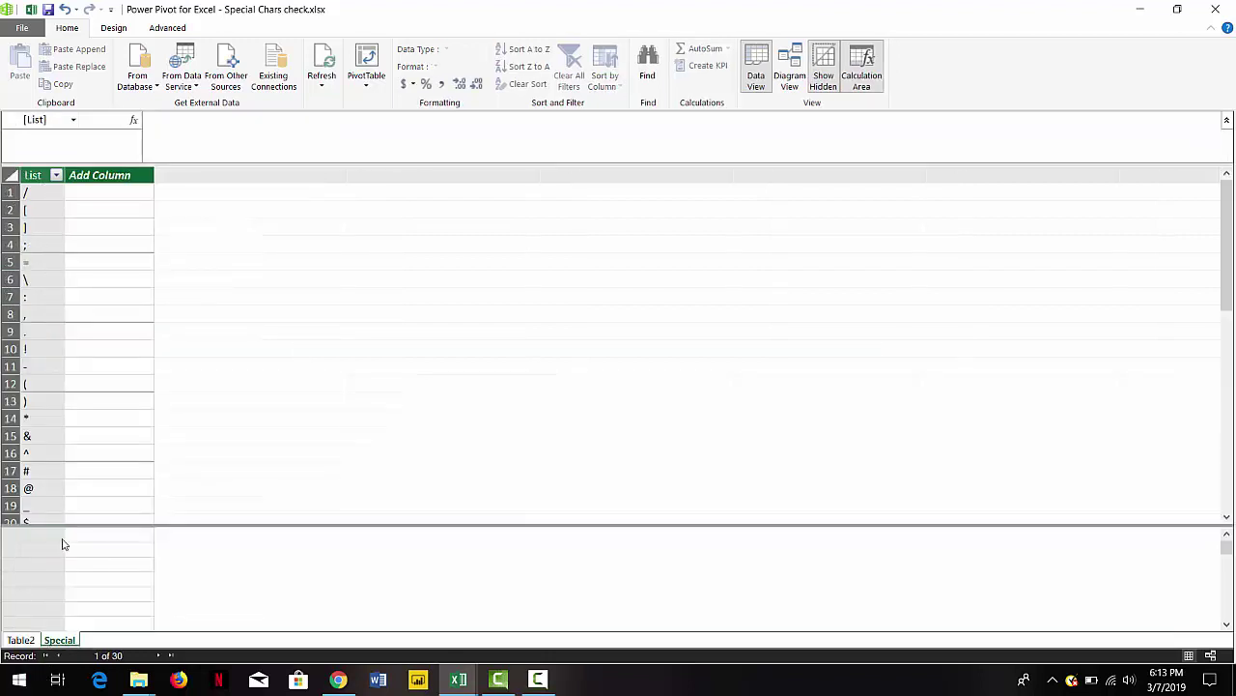
{"action": "left_click", "coordinate": [27, 640]}
{"action": "left_click", "coordinate": [72, 417]}
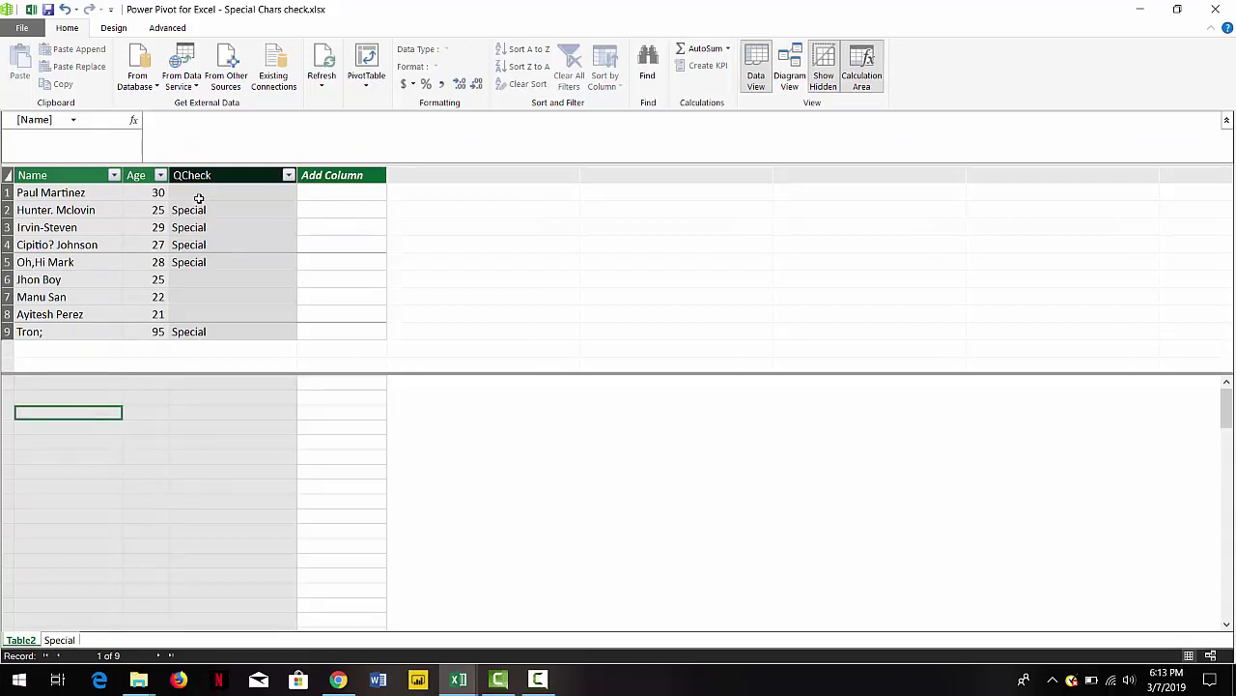
- Create a PivotTable on a new worksheet with Name in Rows and QCheck as a filter
{"action": "left_click", "coordinate": [366, 89]}
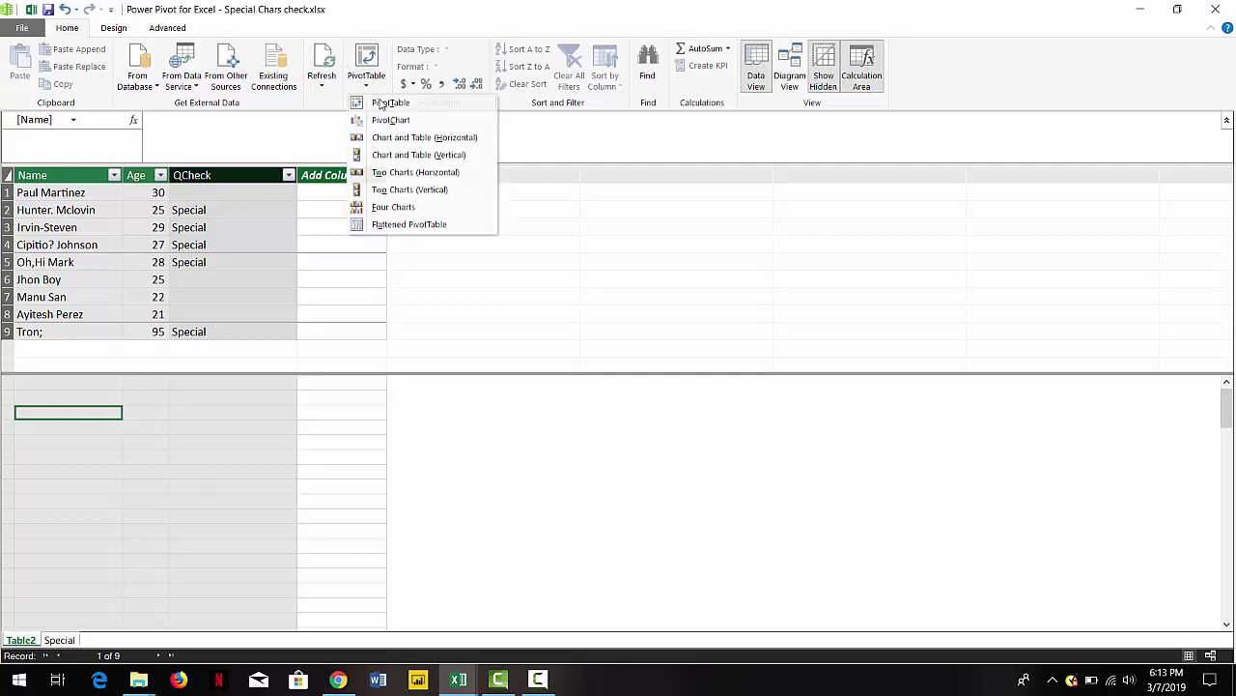
{"action": "left_click", "coordinate": [369, 99]}
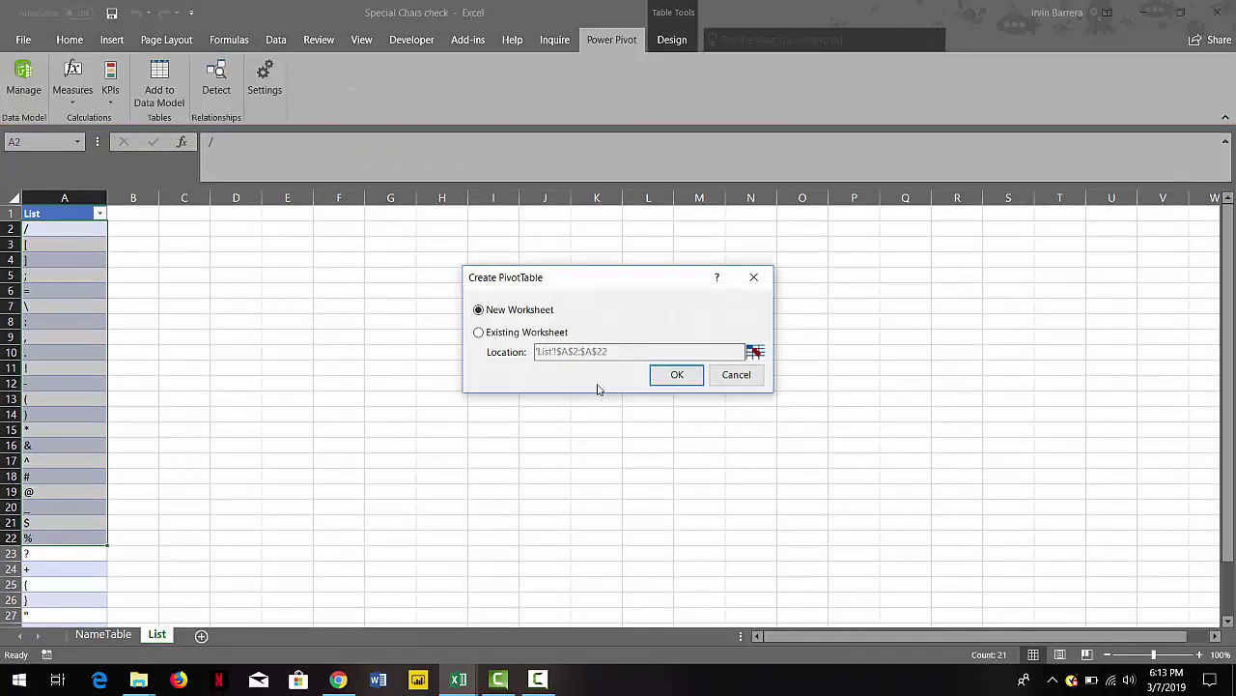
{"action": "left_click", "coordinate": [669, 378]}
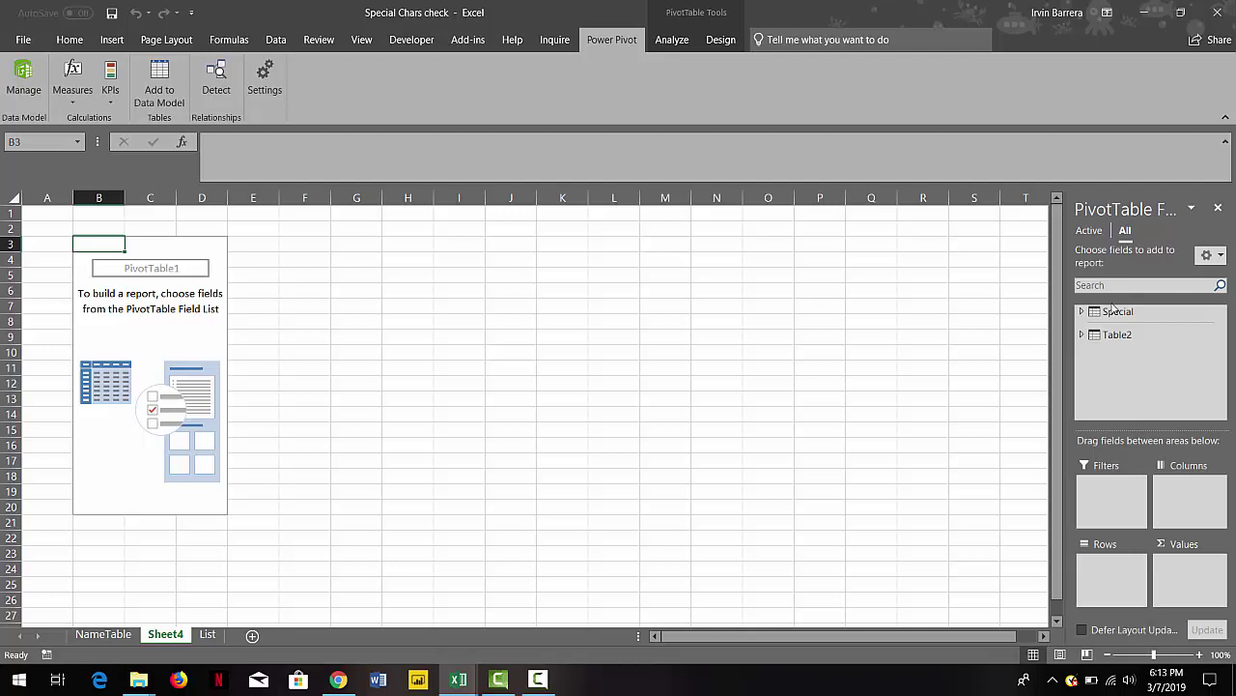
{"action": "left_click", "coordinate": [1081, 334]}
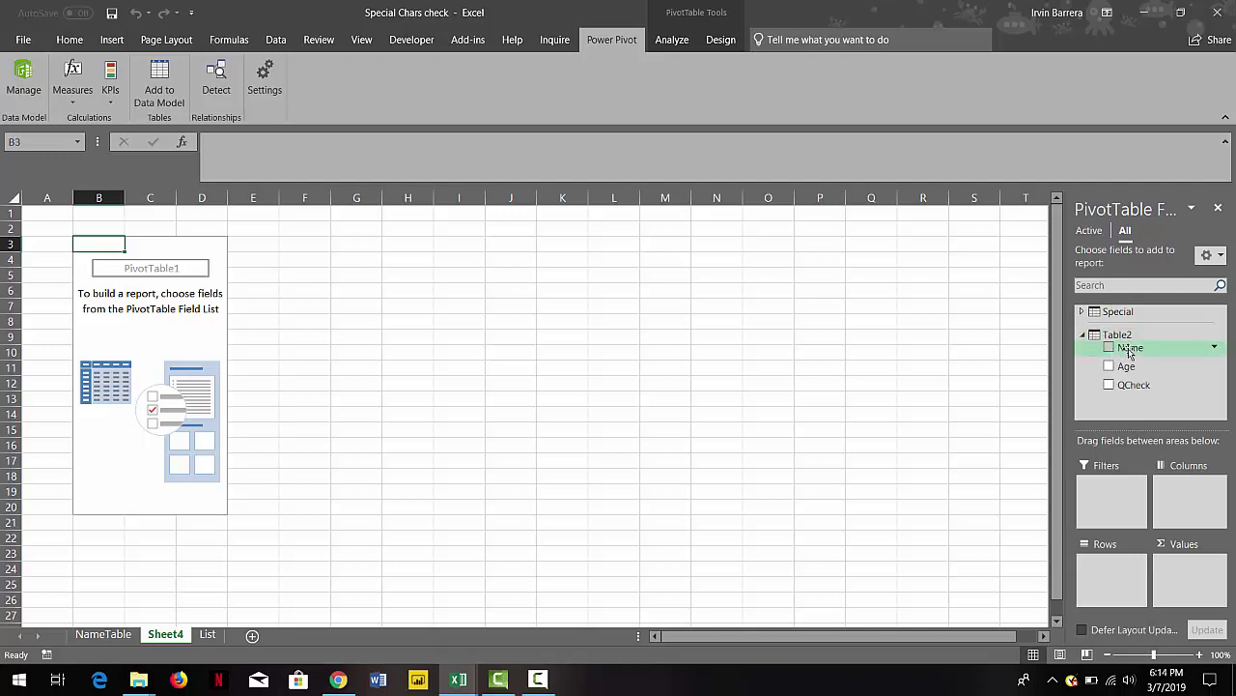
{"action": "left_click_drag", "start_coordinate": [1129, 347], "coordinate": [1114, 565]}
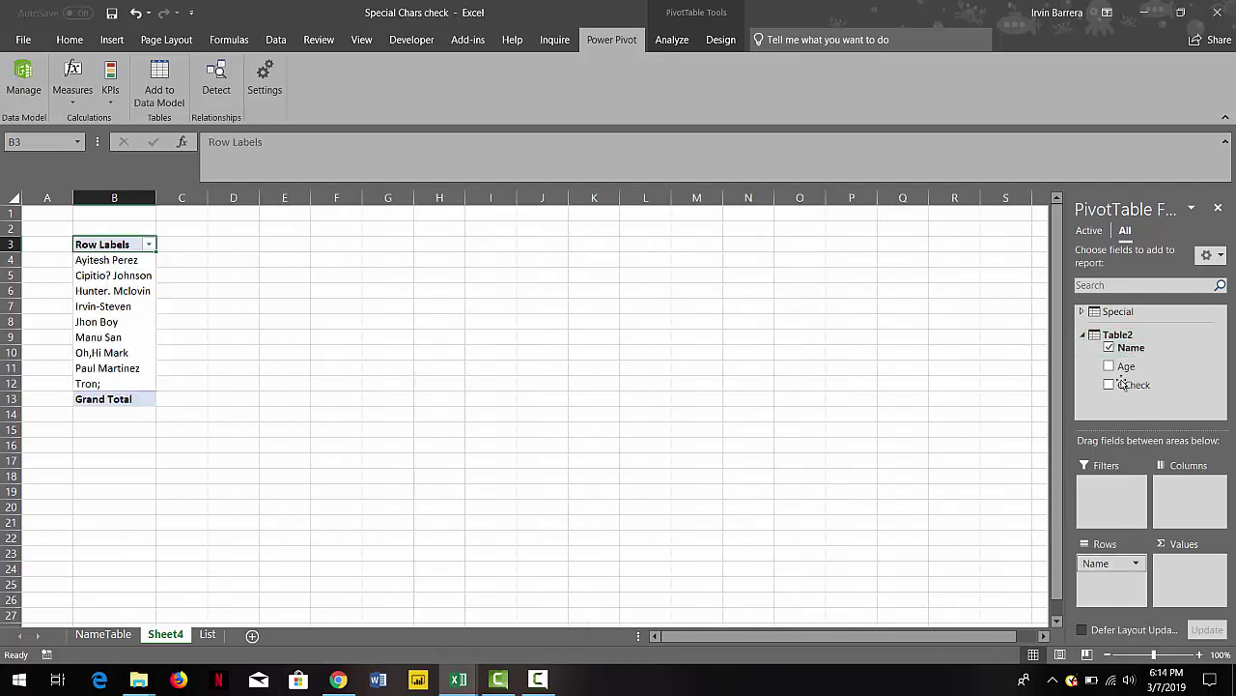
{"action": "left_click_drag", "start_coordinate": [1116, 495], "coordinate": [1113, 493]}
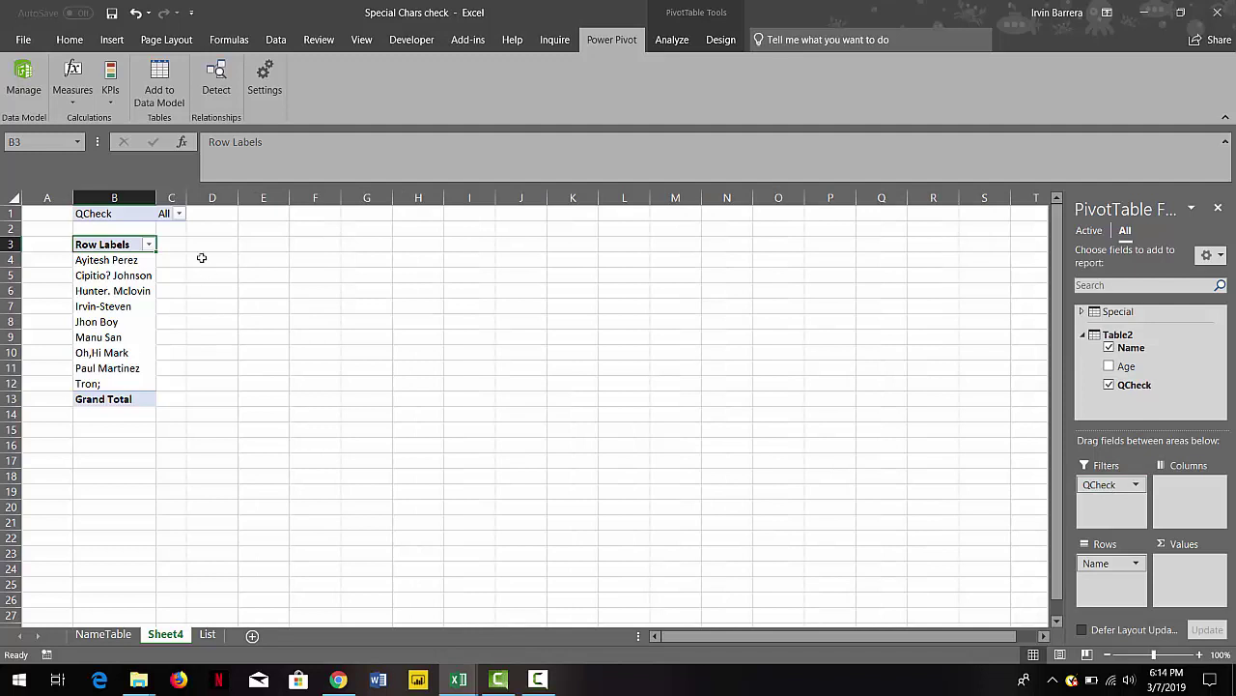
- Filter QCheck to Special to list the five flagged names, then set Miro's pen to black
{"action": "left_click", "coordinate": [179, 213]}
{"action": "left_click", "coordinate": [12, 251]}
{"action": "left_click", "coordinate": [39, 279]}
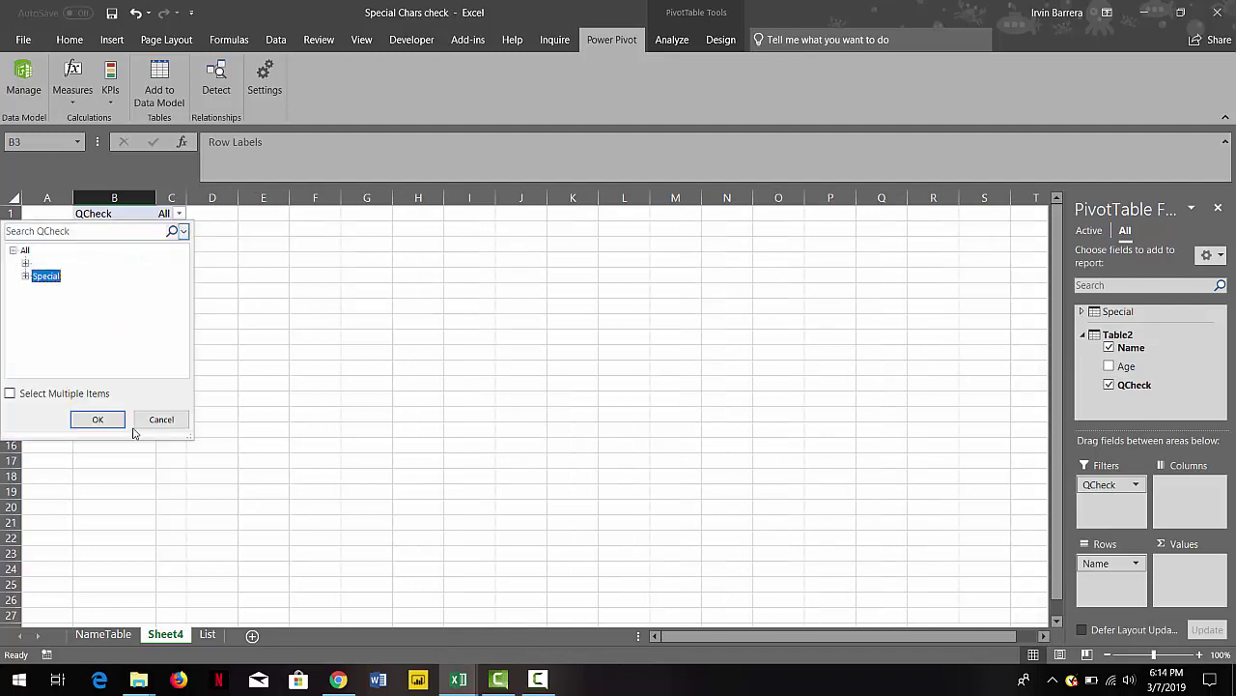
{"action": "left_click", "coordinate": [97, 419]}
{"action": "left_click_drag", "start_coordinate": [118, 263], "coordinate": [118, 316]}
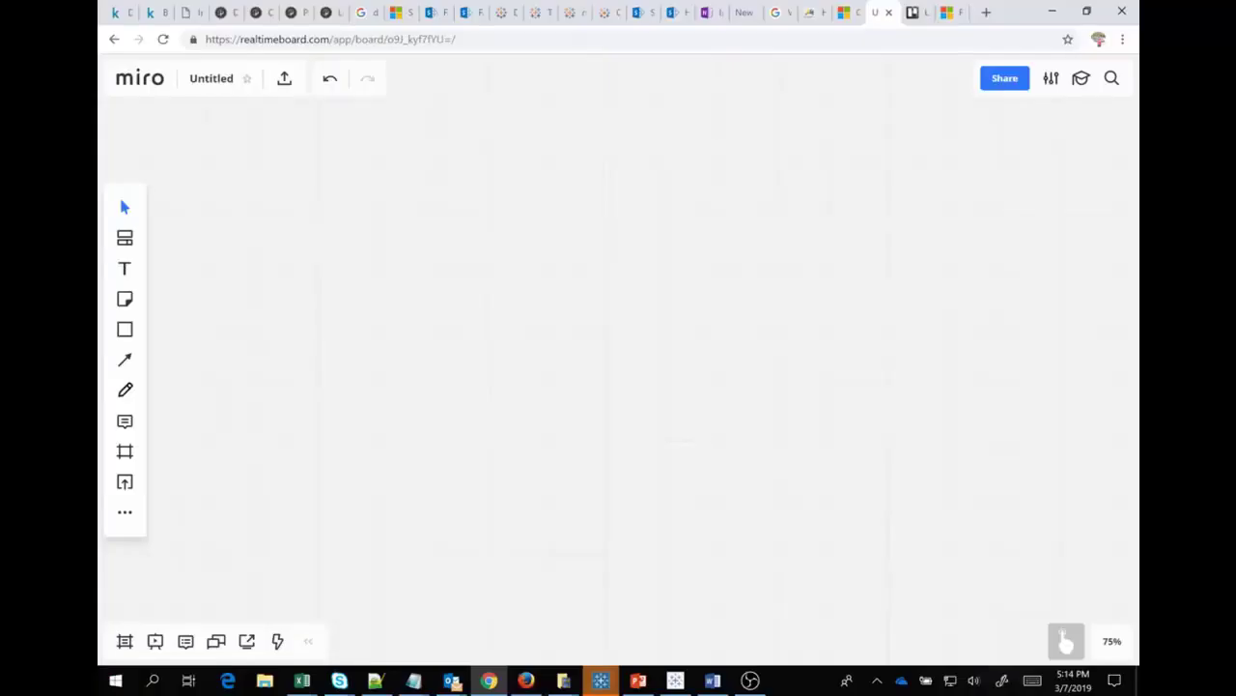
{"action": "key", "text": "p"}
{"action": "left_click", "coordinate": [178, 470]}
- Draw a Name table holding a sample name containing a question mark
{"action": "key", "text": "F11"}
{"action": "mouse_move", "coordinate": [219, 206]}
{"action": "left_mouse_down"}
{"action": "mouse_move", "coordinate": [235, 241]}
{"action": "mouse_move", "coordinate": [253, 225]}
{"action": "mouse_move", "coordinate": [255, 244]}
{"action": "mouse_move", "coordinate": [301, 247]}
{"action": "left_mouse_up"}
{"action": "left_click_drag", "start_coordinate": [197, 196], "coordinate": [201, 249]}
{"action": "mouse_move", "coordinate": [194, 188]}
{"action": "left_mouse_down"}
{"action": "mouse_move", "coordinate": [335, 177]}
{"action": "mouse_move", "coordinate": [344, 236]}
{"action": "left_mouse_up"}
{"action": "mouse_move", "coordinate": [199, 254]}
{"action": "left_mouse_down"}
{"action": "mouse_move", "coordinate": [349, 247]}
{"action": "mouse_move", "coordinate": [232, 473]}
{"action": "mouse_move", "coordinate": [336, 467]}
{"action": "left_mouse_up"}
{"action": "mouse_move", "coordinate": [349, 248]}
{"action": "left_mouse_down"}
{"action": "mouse_move", "coordinate": [372, 459]}
{"action": "mouse_move", "coordinate": [321, 467]}
{"action": "left_mouse_up"}
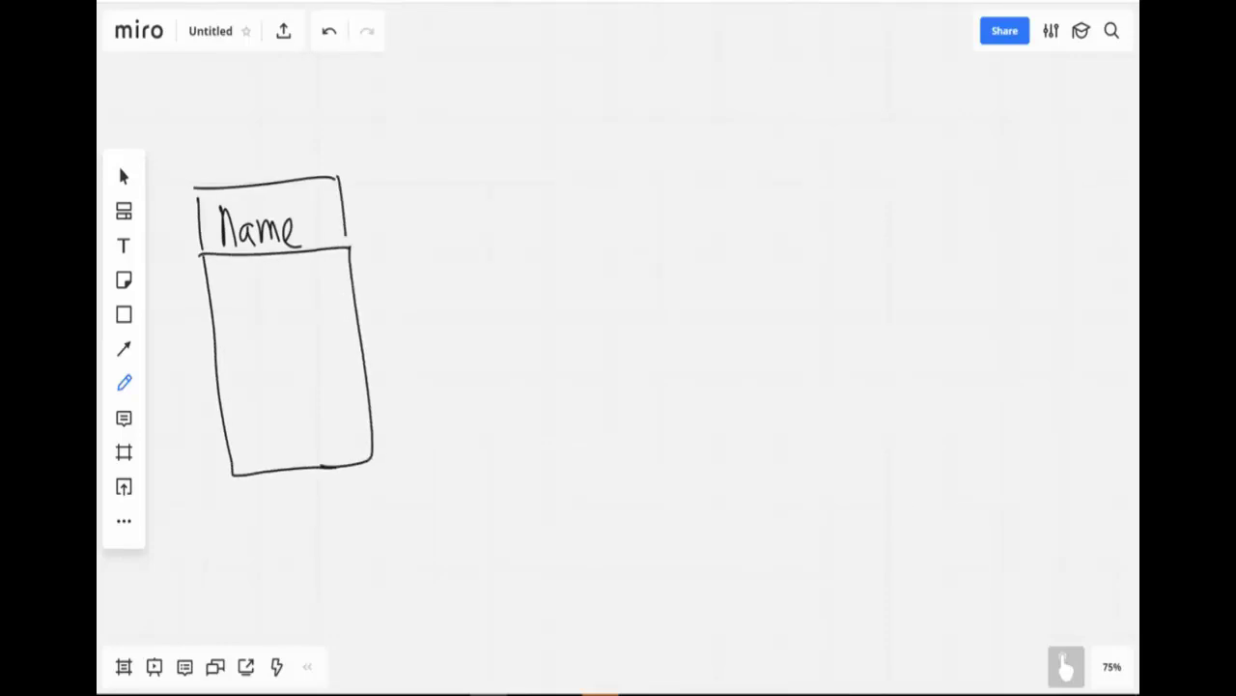
{"action": "left_click_drag", "start_coordinate": [233, 271], "coordinate": [231, 311]}
{"action": "mouse_move", "coordinate": [216, 311]}
{"action": "left_mouse_down"}
{"action": "mouse_move", "coordinate": [257, 307]}
{"action": "mouse_move", "coordinate": [255, 272]}
{"action": "left_mouse_up"}
{"action": "mouse_move", "coordinate": [259, 290]}
{"action": "left_mouse_down"}
{"action": "mouse_move", "coordinate": [280, 287]}
{"action": "mouse_move", "coordinate": [276, 299]}
{"action": "mouse_move", "coordinate": [299, 282]}
{"action": "mouse_move", "coordinate": [304, 305]}
{"action": "mouse_move", "coordinate": [327, 290]}
{"action": "mouse_move", "coordinate": [334, 307]}
{"action": "left_mouse_up"}
{"action": "left_click", "coordinate": [277, 309]}
{"action": "left_click_drag", "start_coordinate": [209, 340], "coordinate": [357, 320]}
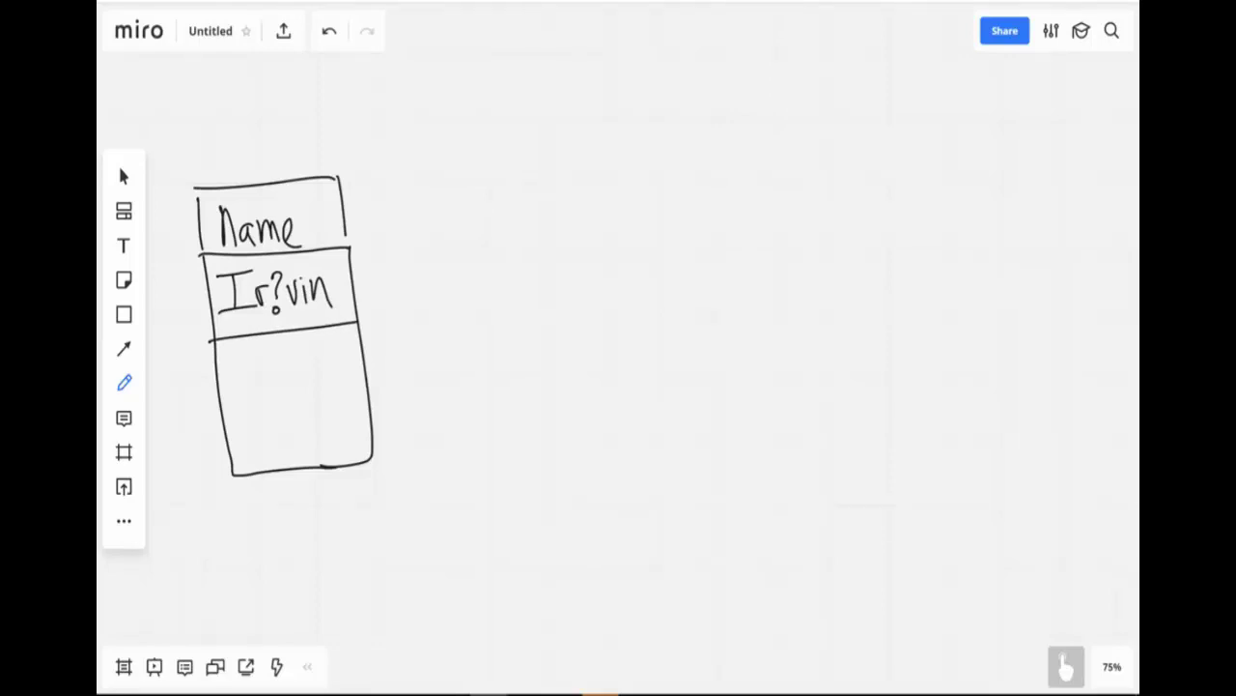
- Draw a second table with an asterisk header listing ? and a'
{"action": "mouse_move", "coordinate": [896, 175]}
{"action": "left_mouse_down"}
{"action": "mouse_move", "coordinate": [919, 462]}
{"action": "mouse_move", "coordinate": [899, 172]}
{"action": "mouse_move", "coordinate": [1031, 176]}
{"action": "mouse_move", "coordinate": [1054, 358]}
{"action": "mouse_move", "coordinate": [1034, 458]}
{"action": "mouse_move", "coordinate": [922, 461]}
{"action": "mouse_move", "coordinate": [893, 171]}
{"action": "mouse_move", "coordinate": [1036, 108]}
{"action": "mouse_move", "coordinate": [1044, 169]}
{"action": "left_mouse_up"}
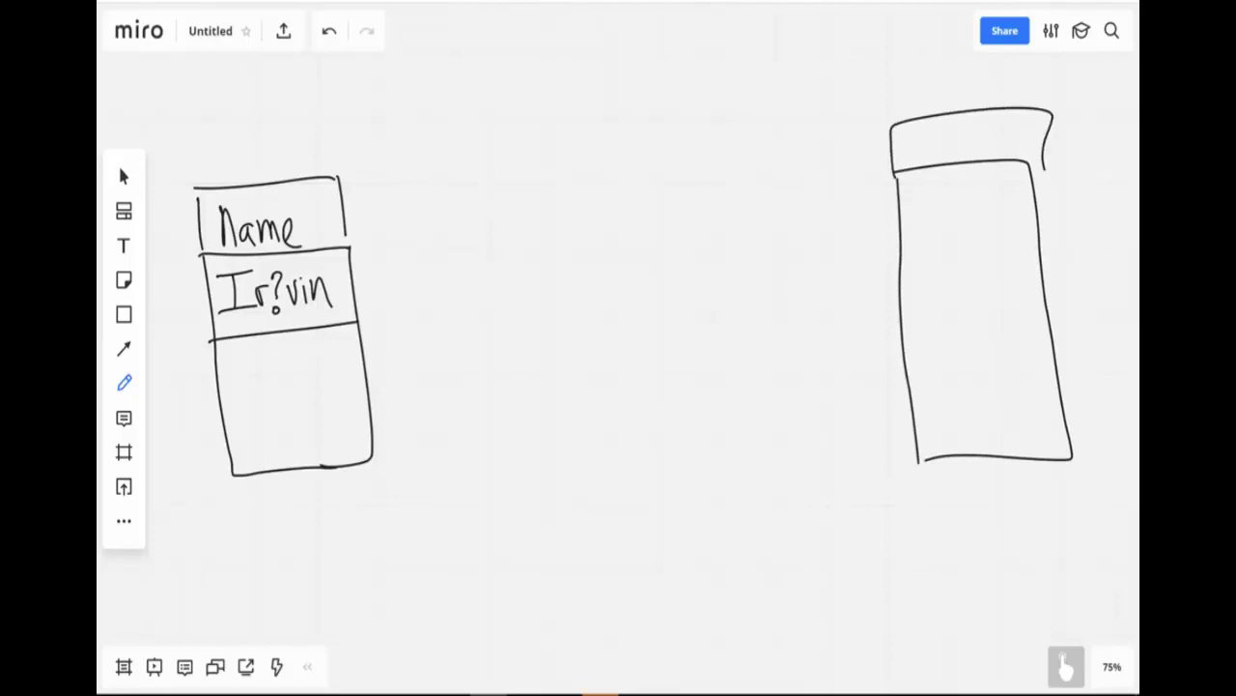
{"action": "left_click_drag", "start_coordinate": [955, 124], "coordinate": [979, 158]}
{"action": "mouse_move", "coordinate": [979, 116]}
{"action": "left_mouse_down"}
{"action": "mouse_move", "coordinate": [954, 157]}
{"action": "mouse_move", "coordinate": [968, 159]}
{"action": "left_mouse_up"}
{"action": "left_click_drag", "start_coordinate": [950, 139], "coordinate": [983, 135]}
{"action": "left_click_drag", "start_coordinate": [890, 254], "coordinate": [1047, 239]}
{"action": "left_click_drag", "start_coordinate": [949, 186], "coordinate": [963, 225]}
{"action": "left_click_drag", "start_coordinate": [898, 331], "coordinate": [1047, 313]}
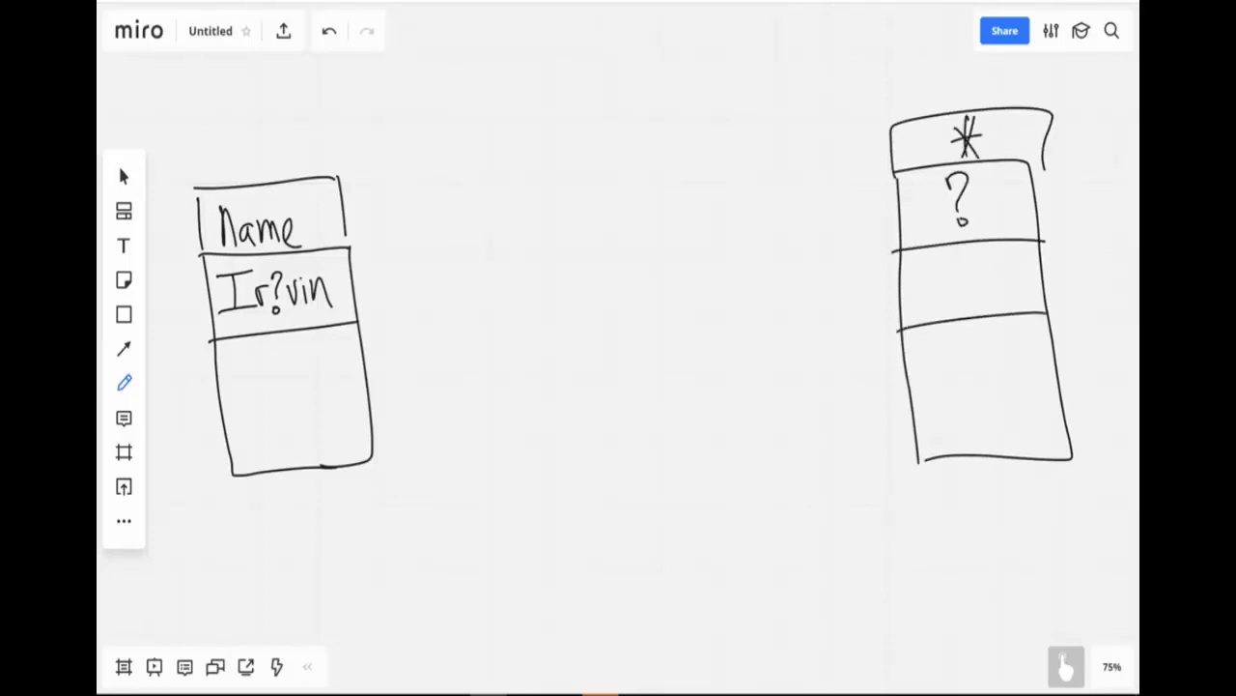
{"action": "mouse_move", "coordinate": [976, 275]}
{"action": "left_mouse_down"}
{"action": "mouse_move", "coordinate": [981, 287]}
{"action": "mouse_move", "coordinate": [986, 265]}
{"action": "left_mouse_up"}
- Write SumX( at the top of the board
{"action": "mouse_move", "coordinate": [464, 19]}
{"action": "left_mouse_down"}
{"action": "mouse_move", "coordinate": [438, 66]}
{"action": "mouse_move", "coordinate": [475, 62]}
{"action": "left_mouse_up"}
{"action": "mouse_move", "coordinate": [481, 64]}
{"action": "left_mouse_down"}
{"action": "mouse_move", "coordinate": [502, 41]}
{"action": "mouse_move", "coordinate": [529, 59]}
{"action": "left_mouse_up"}
{"action": "left_click_drag", "start_coordinate": [564, 14], "coordinate": [553, 63]}
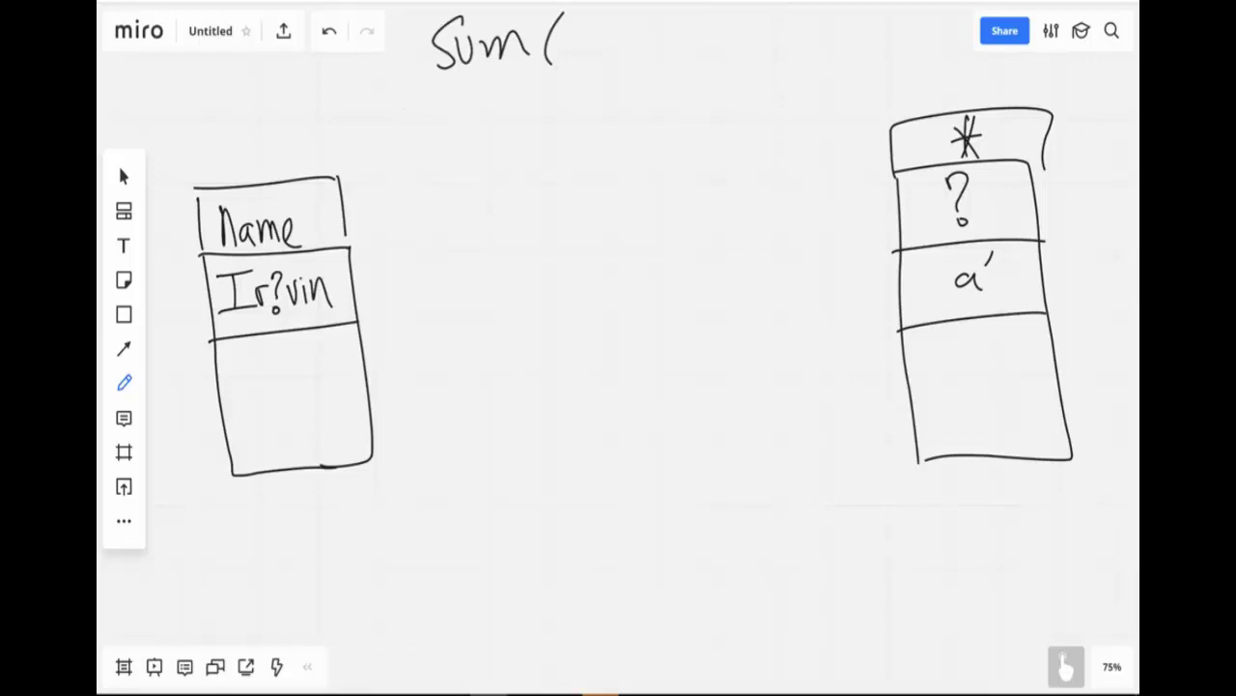
{"action": "mouse_move", "coordinate": [516, 27]}
{"action": "left_mouse_down"}
{"action": "mouse_move", "coordinate": [524, 19]}
{"action": "mouse_move", "coordinate": [520, 52]}
{"action": "left_mouse_up"}
- Write Find( ) with arrows to ? and the sample name, resulting in = 3
{"action": "left_click_drag", "start_coordinate": [695, 178], "coordinate": [698, 214]}
{"action": "left_click_drag", "start_coordinate": [678, 183], "coordinate": [728, 170]}
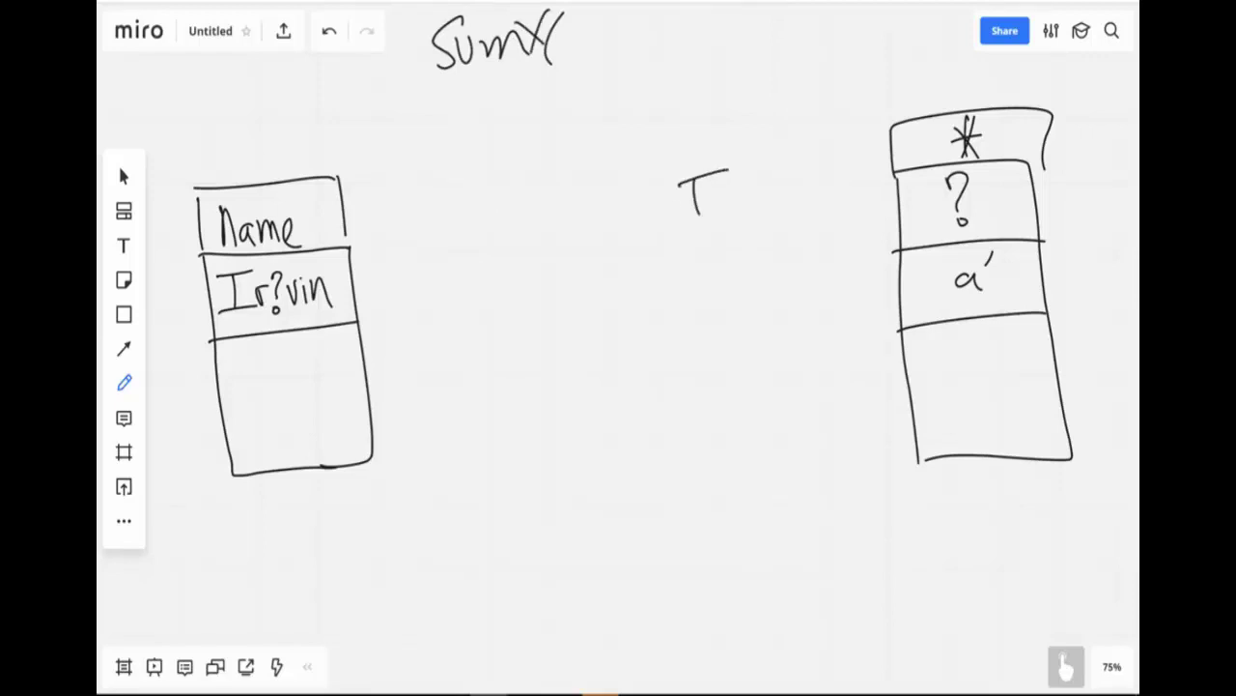
{"action": "mouse_move", "coordinate": [674, 207]}
{"action": "left_mouse_down"}
{"action": "mouse_move", "coordinate": [715, 191]}
{"action": "mouse_move", "coordinate": [717, 212]}
{"action": "left_mouse_up"}
{"action": "left_click_drag", "start_coordinate": [724, 205], "coordinate": [763, 205]}
{"action": "left_click_drag", "start_coordinate": [778, 147], "coordinate": [772, 205]}
{"action": "mouse_move", "coordinate": [800, 137]}
{"action": "left_mouse_down"}
{"action": "mouse_move", "coordinate": [802, 205]}
{"action": "mouse_move", "coordinate": [857, 184]}
{"action": "mouse_move", "coordinate": [908, 189]}
{"action": "left_mouse_up"}
{"action": "left_click_drag", "start_coordinate": [914, 177], "coordinate": [914, 200]}
{"action": "mouse_move", "coordinate": [678, 180]}
{"action": "left_mouse_down"}
{"action": "mouse_move", "coordinate": [326, 166]}
{"action": "mouse_move", "coordinate": [243, 276]}
{"action": "mouse_move", "coordinate": [257, 280]}
{"action": "left_mouse_up"}
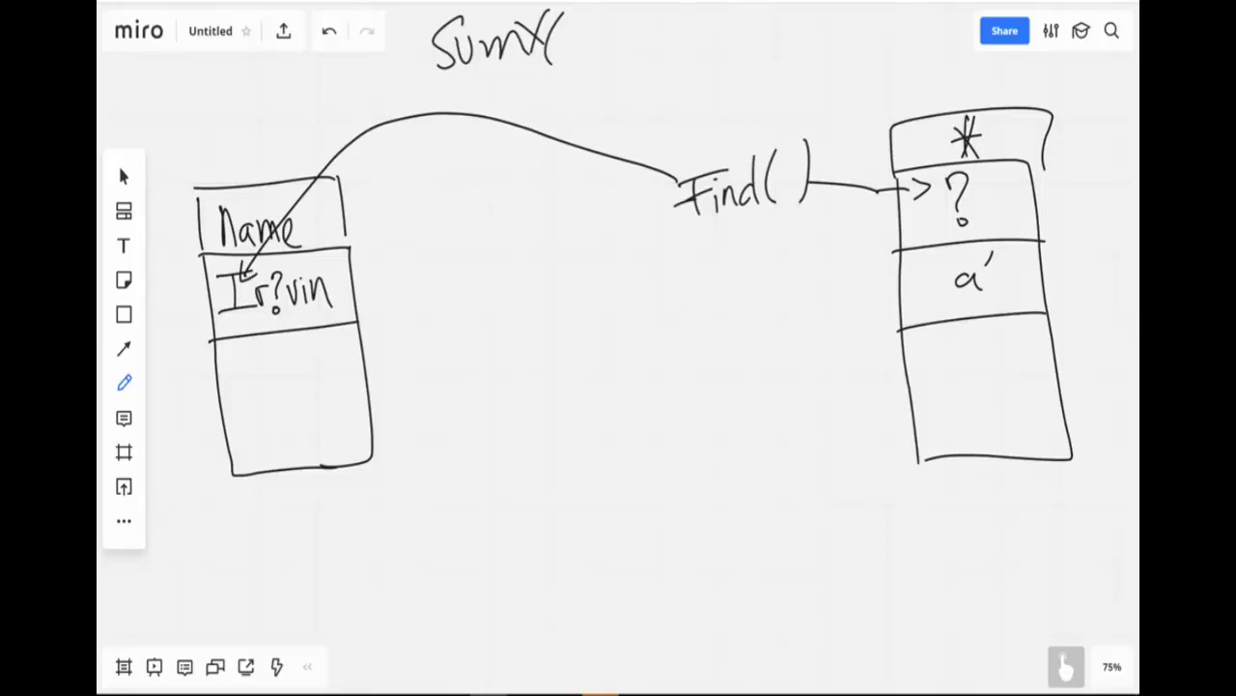
{"action": "mouse_move", "coordinate": [783, 218]}
{"action": "left_mouse_down"}
{"action": "mouse_move", "coordinate": [817, 214]}
{"action": "mouse_move", "coordinate": [813, 228]}
{"action": "mouse_move", "coordinate": [842, 215]}
{"action": "mouse_move", "coordinate": [832, 234]}
{"action": "left_mouse_up"}
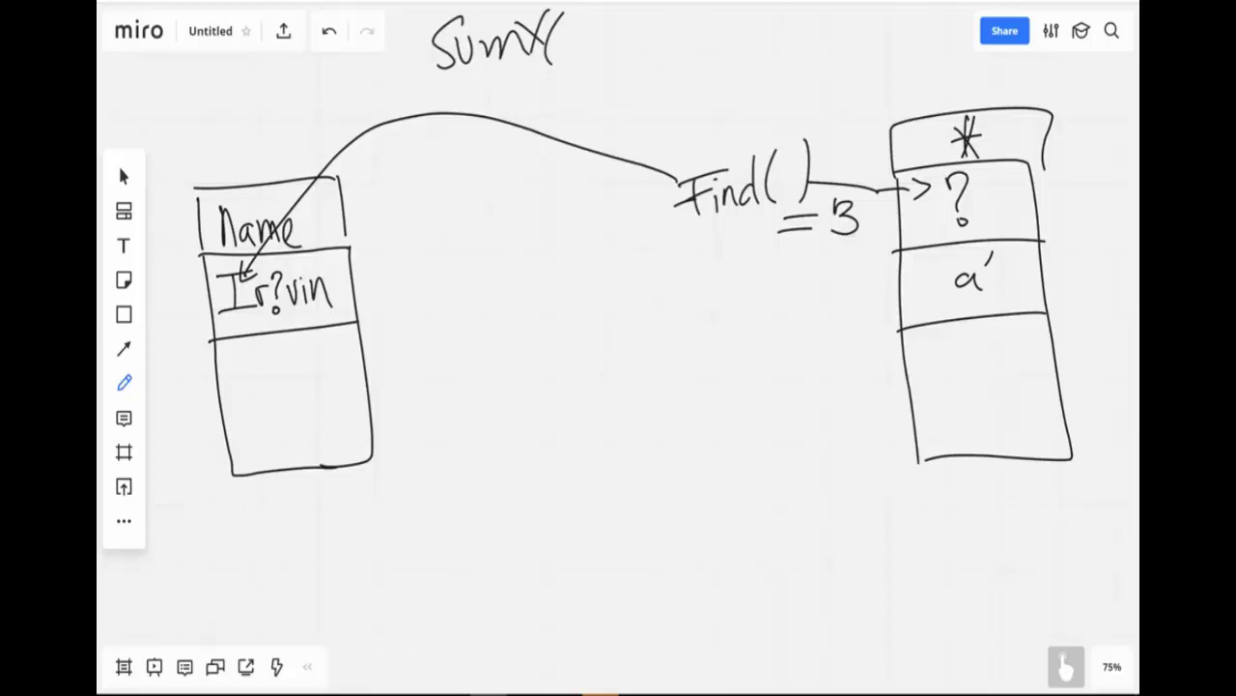
- Write a second Find( ) linking a' and the sample name, resulting in = Ø
{"action": "left_click_drag", "start_coordinate": [710, 261], "coordinate": [708, 286]}
{"action": "mouse_move", "coordinate": [697, 263]}
{"action": "left_mouse_down"}
{"action": "mouse_move", "coordinate": [732, 261]}
{"action": "mouse_move", "coordinate": [724, 278]}
{"action": "left_mouse_up"}
{"action": "mouse_move", "coordinate": [727, 276]}
{"action": "left_mouse_down"}
{"action": "mouse_move", "coordinate": [726, 292]}
{"action": "mouse_move", "coordinate": [746, 289]}
{"action": "left_mouse_up"}
{"action": "mouse_move", "coordinate": [761, 242]}
{"action": "left_mouse_down"}
{"action": "mouse_move", "coordinate": [760, 294]}
{"action": "mouse_move", "coordinate": [780, 291]}
{"action": "left_mouse_up"}
{"action": "mouse_move", "coordinate": [798, 249]}
{"action": "left_mouse_down"}
{"action": "mouse_move", "coordinate": [803, 296]}
{"action": "mouse_move", "coordinate": [914, 275]}
{"action": "mouse_move", "coordinate": [914, 291]}
{"action": "left_mouse_up"}
{"action": "mouse_move", "coordinate": [607, 205]}
{"action": "left_mouse_down"}
{"action": "mouse_move", "coordinate": [692, 270]}
{"action": "mouse_move", "coordinate": [297, 273]}
{"action": "left_mouse_up"}
{"action": "left_click_drag", "start_coordinate": [296, 261], "coordinate": [307, 276]}
{"action": "mouse_move", "coordinate": [794, 311]}
{"action": "left_mouse_down"}
{"action": "mouse_move", "coordinate": [817, 309]}
{"action": "mouse_move", "coordinate": [820, 321]}
{"action": "left_mouse_up"}
{"action": "mouse_move", "coordinate": [860, 300]}
{"action": "left_mouse_down"}
{"action": "mouse_move", "coordinate": [846, 319]}
{"action": "mouse_move", "coordinate": [862, 300]}
{"action": "left_mouse_up"}
{"action": "left_click_drag", "start_coordinate": [875, 291], "coordinate": [852, 336]}
- Write the total 3+0 below the Find lines and underline it
{"action": "mouse_move", "coordinate": [537, 365]}
{"action": "left_mouse_down"}
{"action": "mouse_move", "coordinate": [537, 409]}
{"action": "mouse_move", "coordinate": [613, 385]}
{"action": "left_mouse_up"}
{"action": "left_click_drag", "start_coordinate": [598, 367], "coordinate": [599, 406]}
{"action": "left_click_drag", "start_coordinate": [645, 357], "coordinate": [643, 359]}
{"action": "left_click_drag", "start_coordinate": [516, 423], "coordinate": [680, 410]}
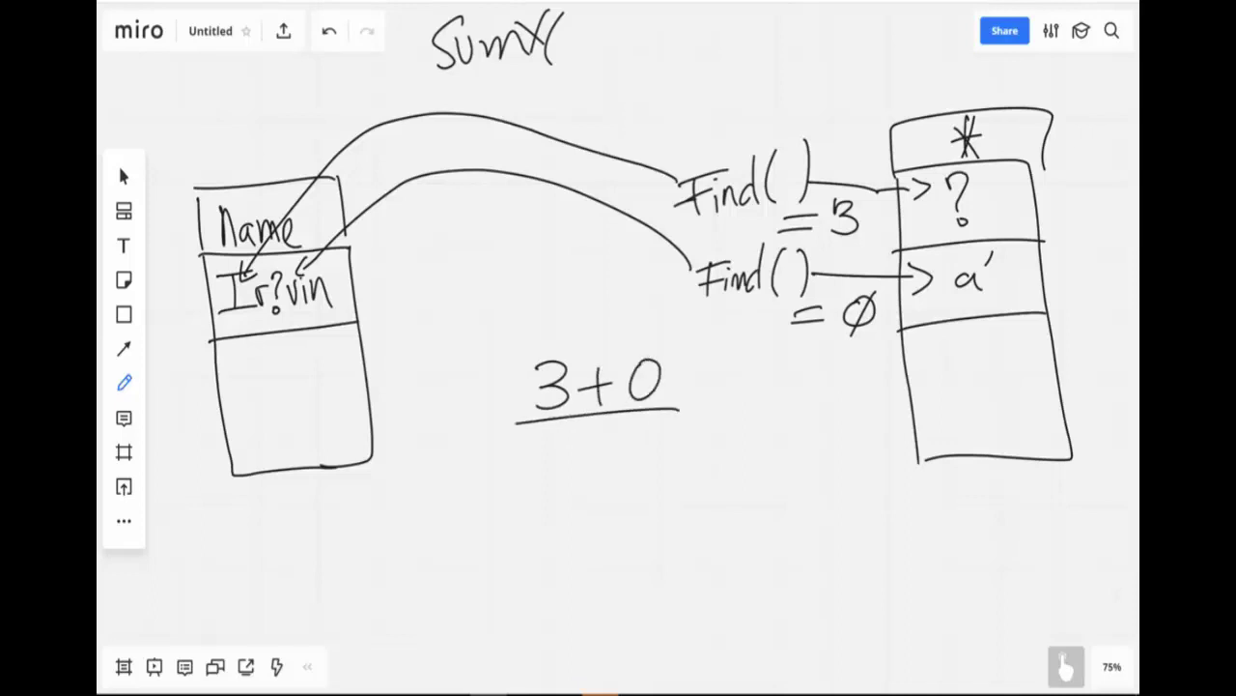
- Double-underline SumX( and write IF with an arrow pointing to 3+0
{"action": "left_click_drag", "start_coordinate": [437, 79], "coordinate": [527, 71]}
{"action": "left_click_drag", "start_coordinate": [441, 90], "coordinate": [532, 82]}
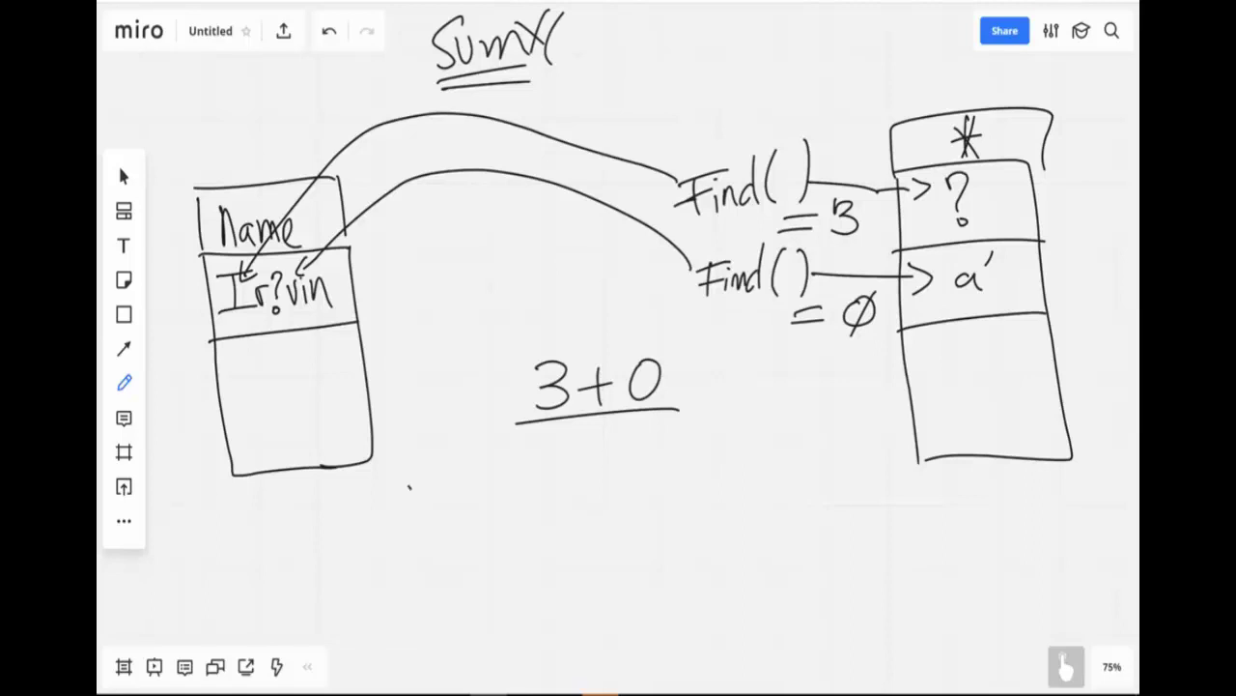
{"action": "left_click_drag", "start_coordinate": [410, 487], "coordinate": [406, 542]}
{"action": "left_click_drag", "start_coordinate": [387, 490], "coordinate": [439, 486]}
{"action": "left_click_drag", "start_coordinate": [379, 543], "coordinate": [433, 539]}
{"action": "left_click_drag", "start_coordinate": [467, 498], "coordinate": [443, 537]}
{"action": "left_click_drag", "start_coordinate": [436, 517], "coordinate": [463, 515]}
{"action": "mouse_move", "coordinate": [522, 448]}
{"action": "left_mouse_down"}
{"action": "mouse_move", "coordinate": [488, 483]}
{"action": "mouse_move", "coordinate": [525, 462]}
{"action": "mouse_move", "coordinate": [556, 487]}
{"action": "mouse_move", "coordinate": [547, 539]}
{"action": "left_mouse_up"}
{"action": "left_click_drag", "start_coordinate": [645, 483], "coordinate": [643, 485]}
- Complete the test as > Ø = True, with True underlined three times
{"action": "left_click_drag", "start_coordinate": [665, 463], "coordinate": [626, 537]}
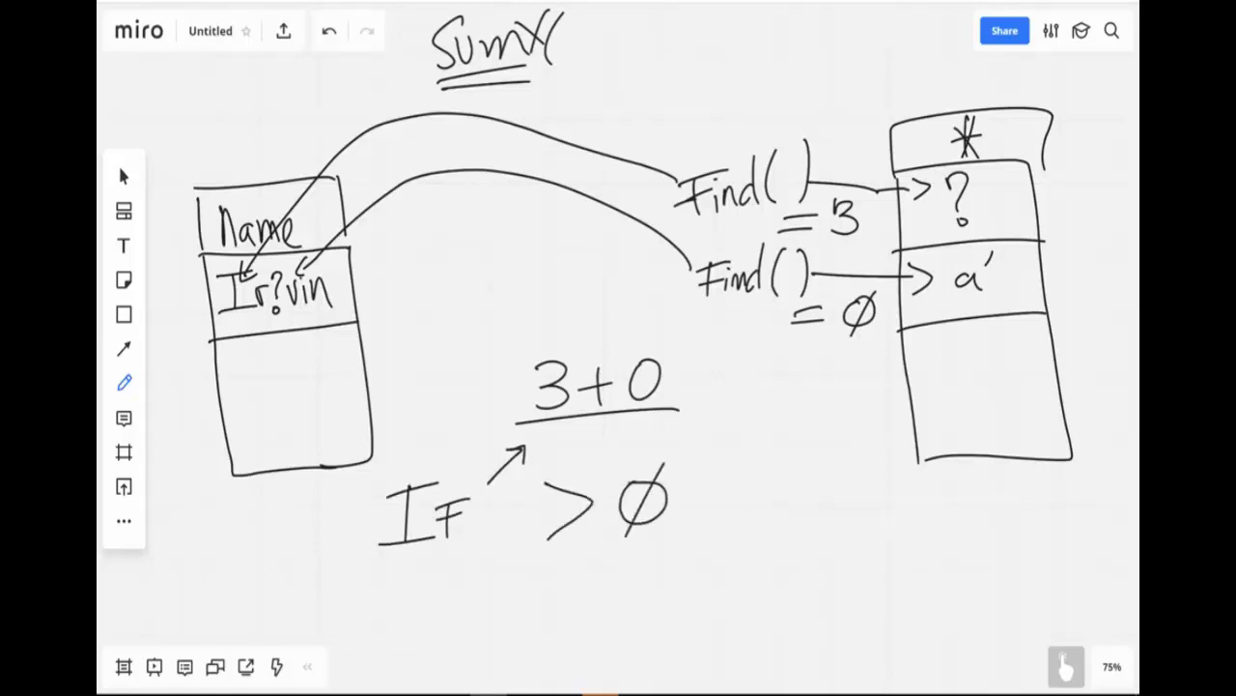
{"action": "mouse_move", "coordinate": [700, 491]}
{"action": "left_mouse_down"}
{"action": "mouse_move", "coordinate": [744, 488]}
{"action": "mouse_move", "coordinate": [746, 503]}
{"action": "left_mouse_up"}
{"action": "left_click_drag", "start_coordinate": [773, 463], "coordinate": [772, 515]}
{"action": "mouse_move", "coordinate": [748, 472]}
{"action": "left_mouse_down"}
{"action": "mouse_move", "coordinate": [806, 461]}
{"action": "mouse_move", "coordinate": [808, 483]}
{"action": "left_mouse_up"}
{"action": "mouse_move", "coordinate": [813, 483]}
{"action": "left_mouse_down"}
{"action": "mouse_move", "coordinate": [829, 481]}
{"action": "mouse_move", "coordinate": [831, 504]}
{"action": "left_mouse_up"}
{"action": "left_click_drag", "start_coordinate": [835, 495], "coordinate": [853, 512]}
{"action": "left_click_drag", "start_coordinate": [742, 528], "coordinate": [850, 513]}
{"action": "left_click_drag", "start_coordinate": [732, 541], "coordinate": [848, 529]}
{"action": "left_click_drag", "start_coordinate": [725, 556], "coordinate": [842, 542]}
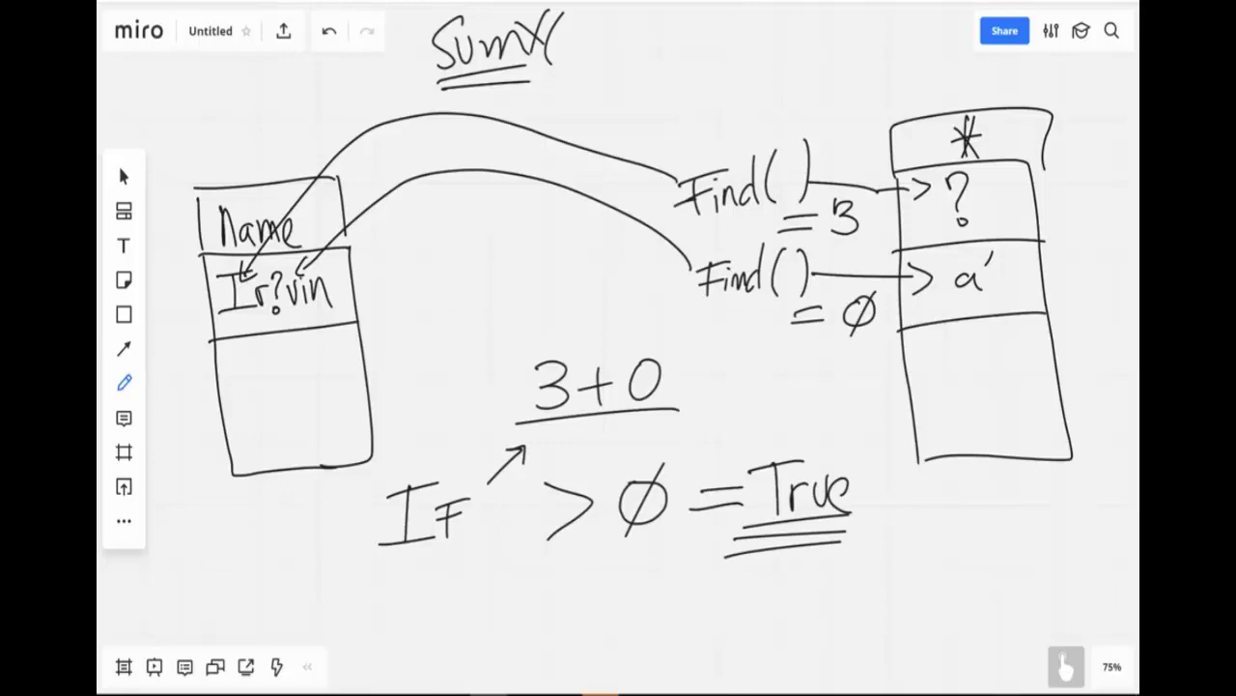